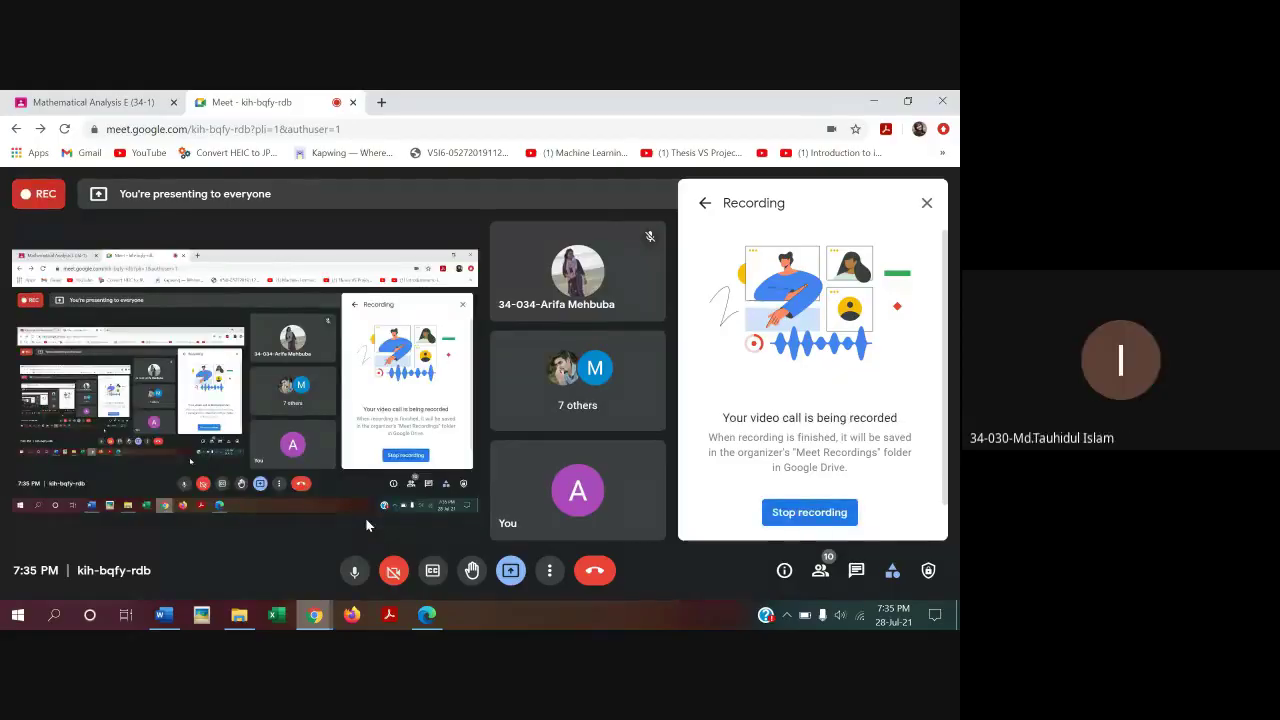
# - Bring up the Introduction to Probability Models PDF in Edge and scroll toward Example 4.8
pyautogui.click(427, 614)
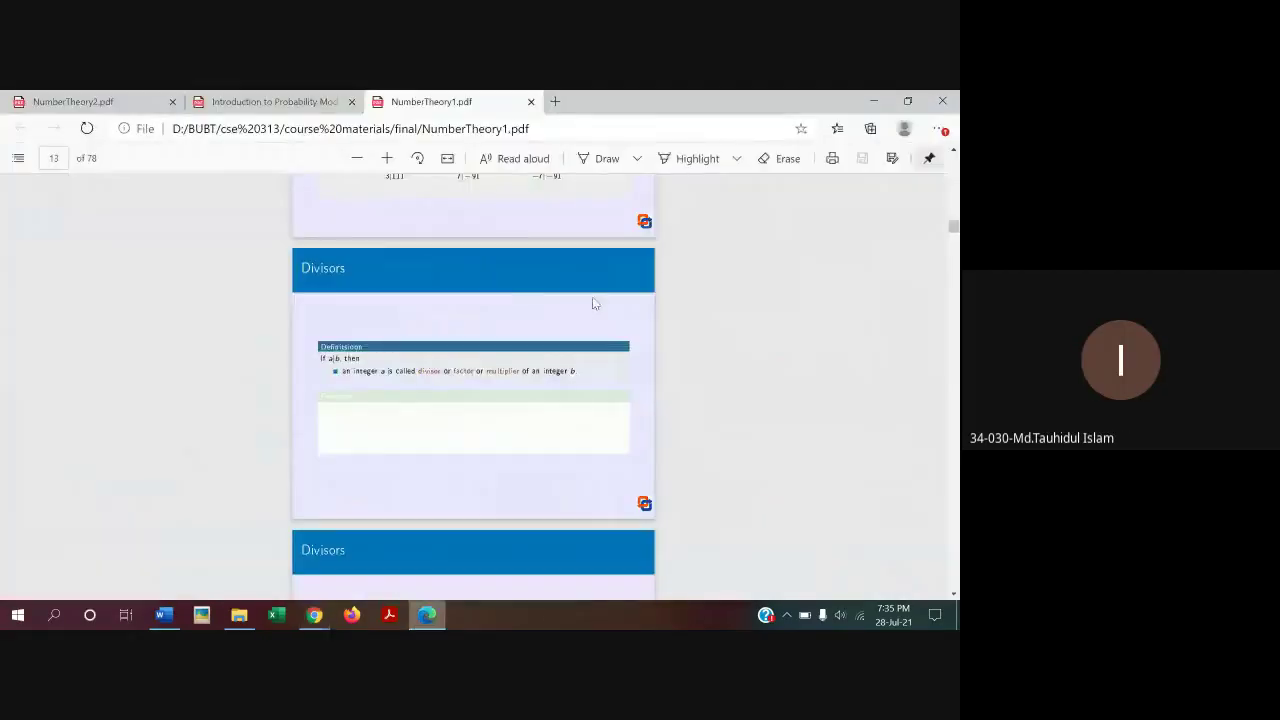
pyautogui.click(249, 98)
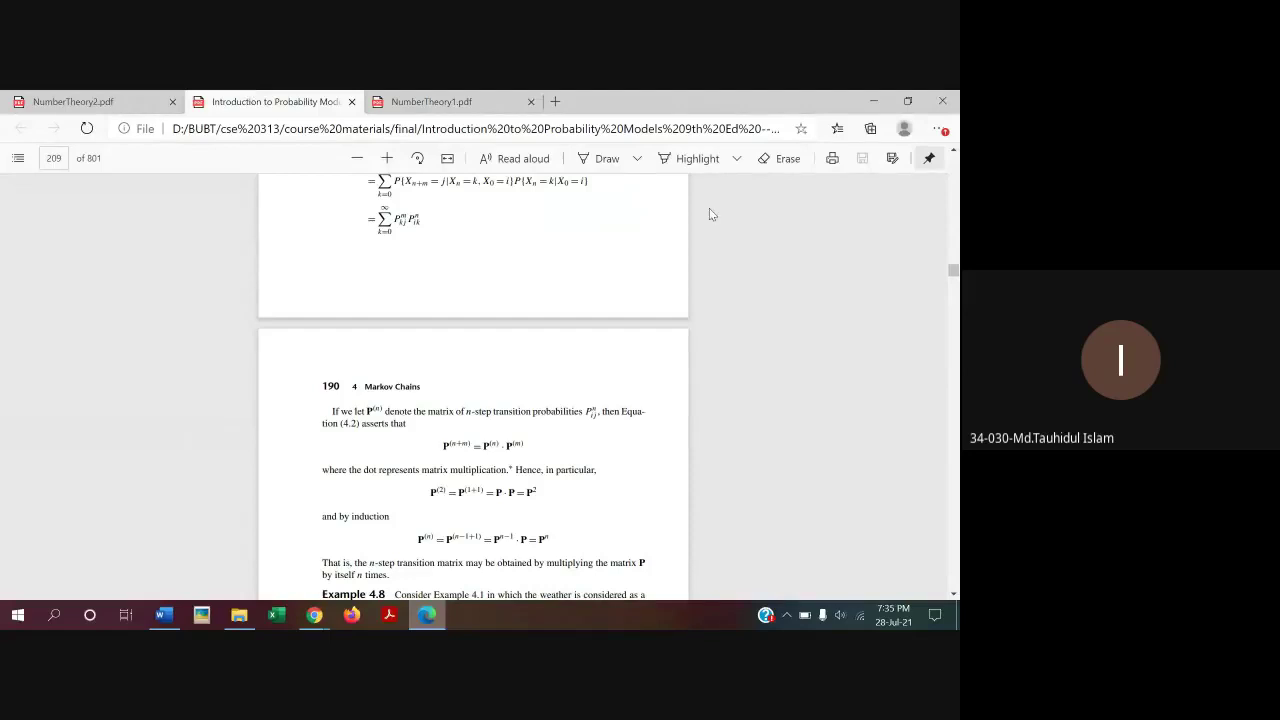
pyautogui.scroll(5, 957, 190)
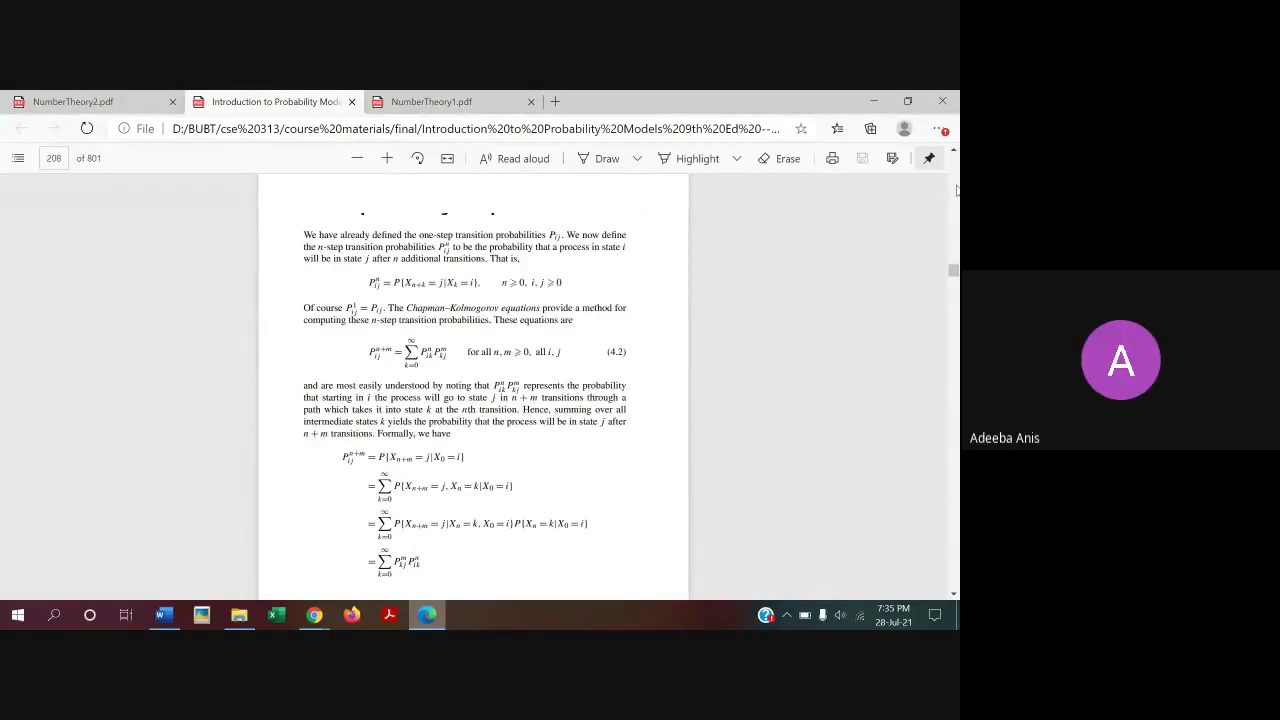
pyautogui.scroll(5, 957, 190)
pyautogui.scroll(5, 957, 190)
pyautogui.scroll(5, 957, 190)
pyautogui.scroll(5, 957, 190)
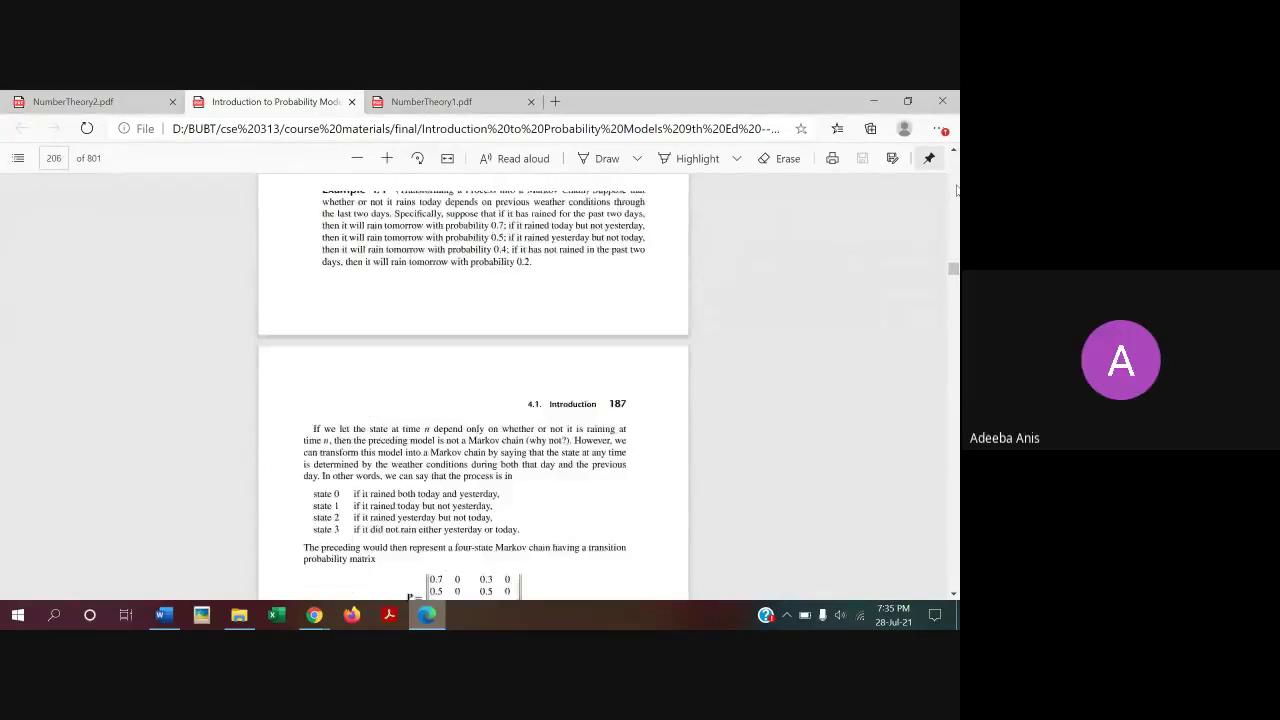
pyautogui.scroll(2, 957, 190)
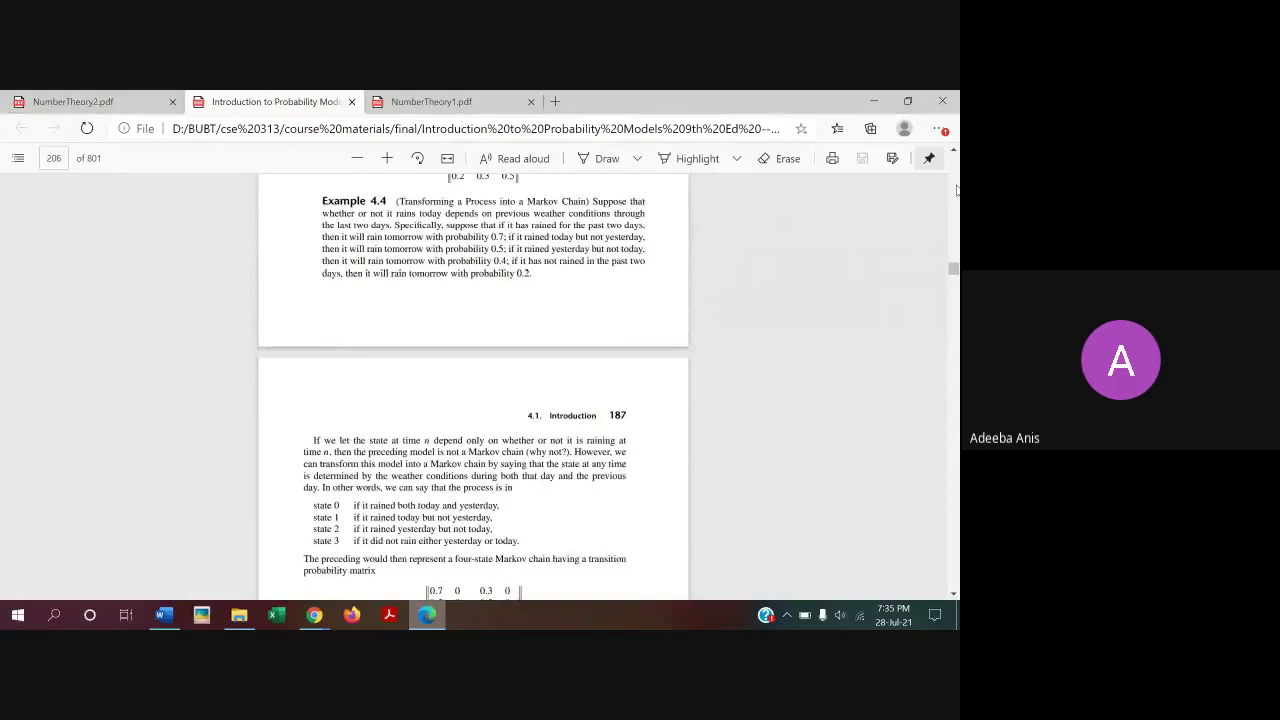
pyautogui.scroll(-1, 957, 190)
pyautogui.scroll(-5, 957, 190)
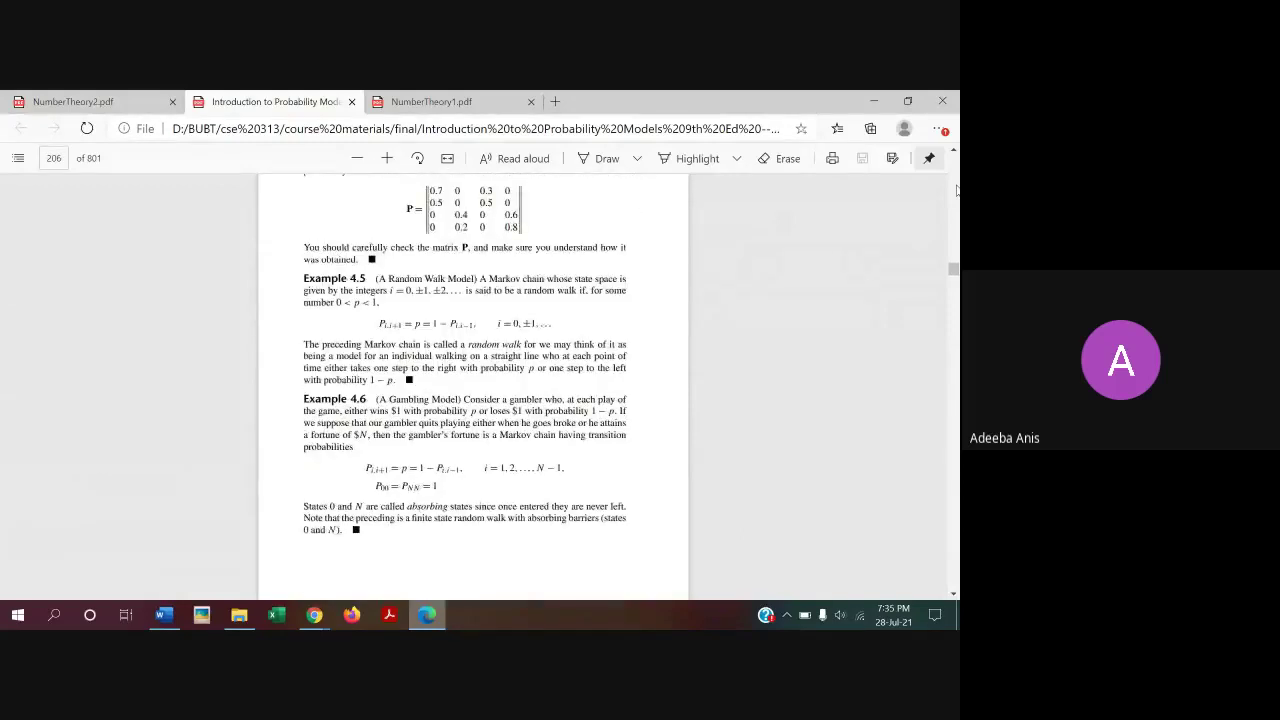
pyautogui.scroll(2, 957, 190)
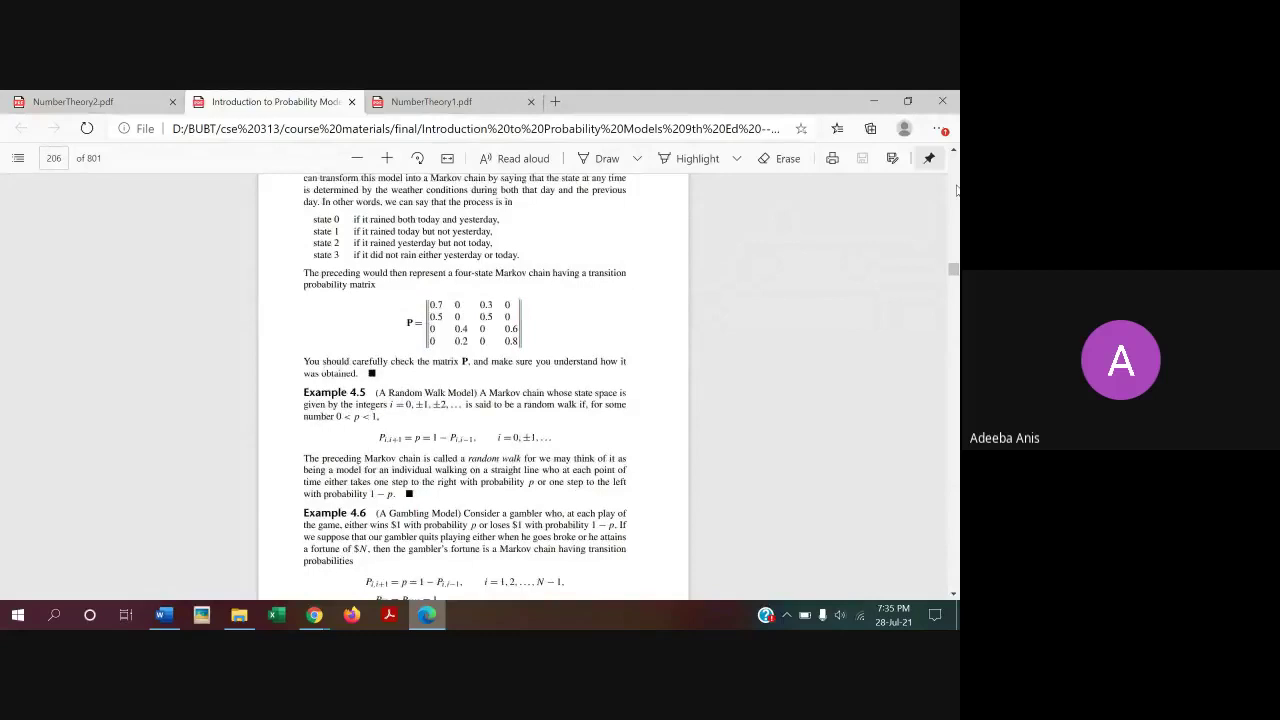
pyautogui.scroll(2, 957, 190)
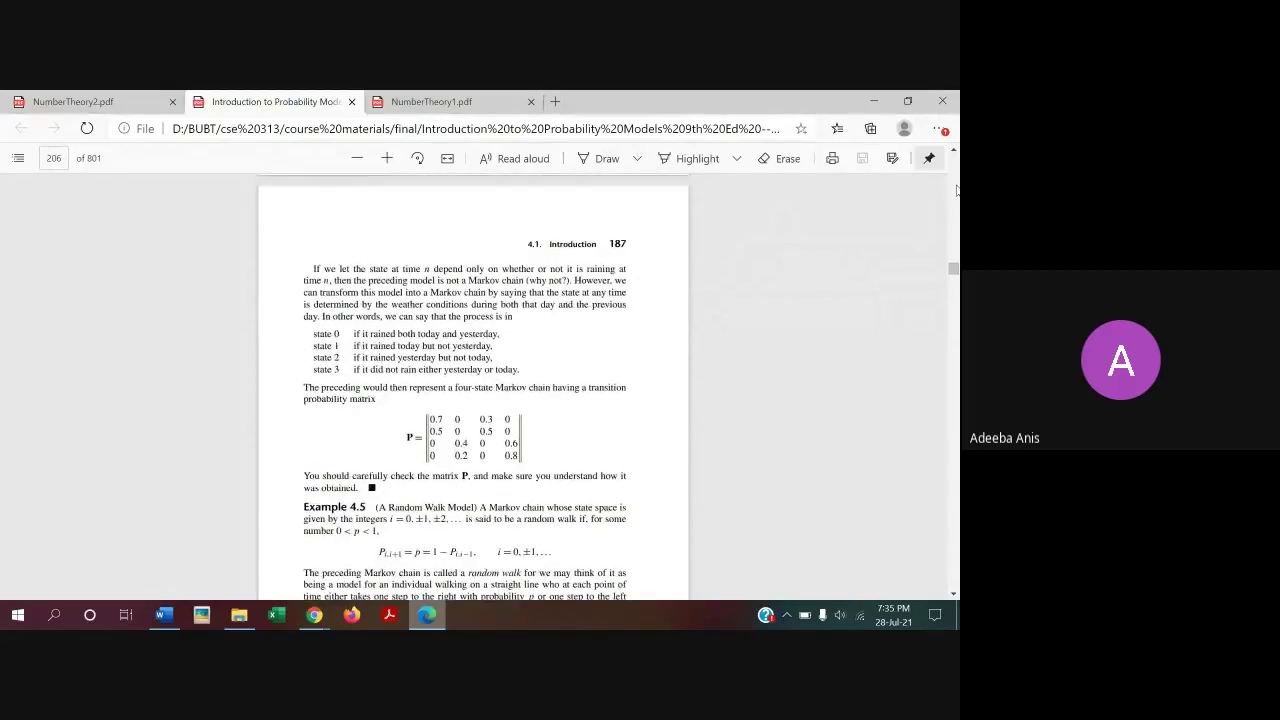
# - Check the video meeting, then return to the PDF at Example 4.8's Markov chain solution on page 209
pyautogui.click(314, 614)
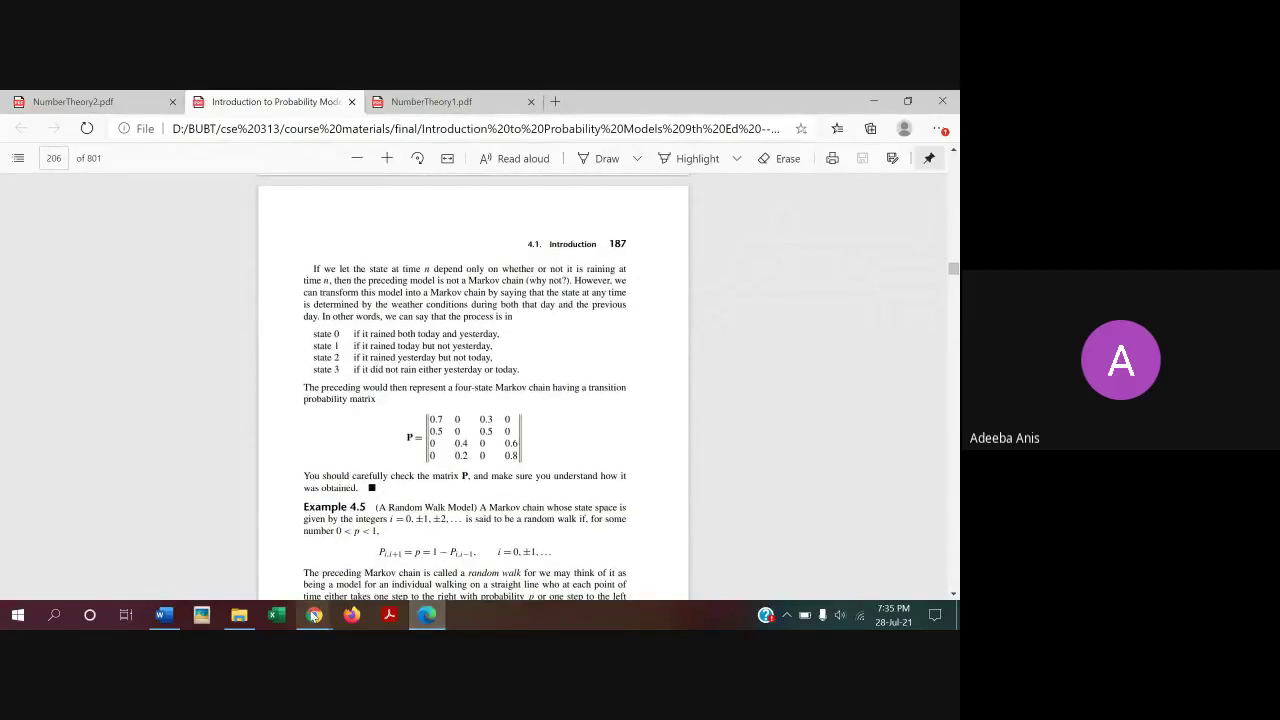
pyautogui.click(260, 540)
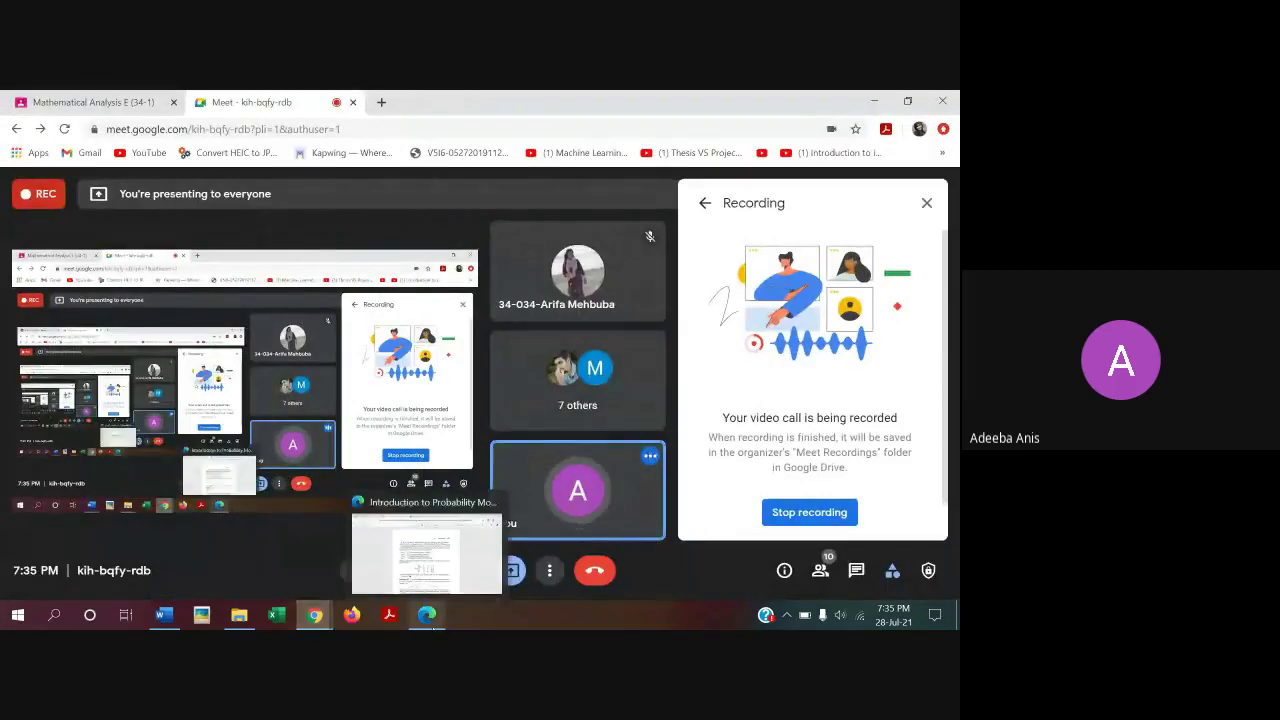
pyautogui.click(427, 616)
pyautogui.scroll(-1, 844, 400)
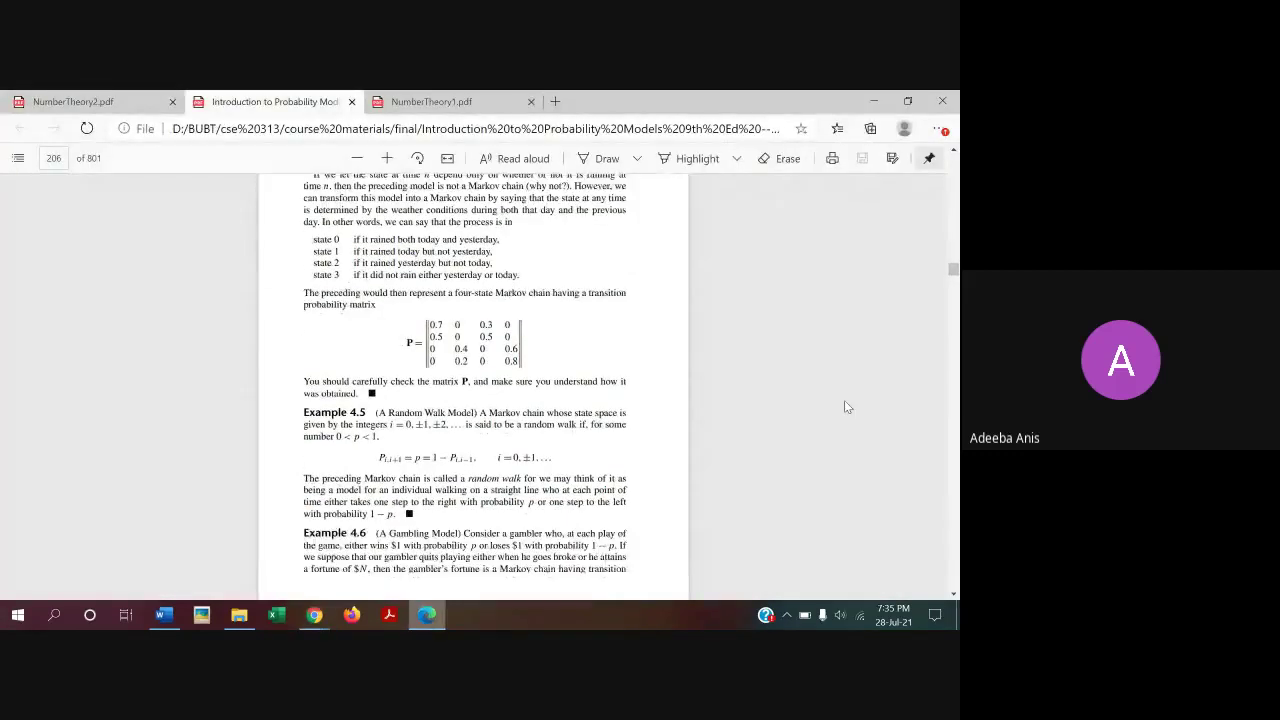
pyautogui.scroll(-3, 844, 400)
pyautogui.scroll(-2, 844, 402)
pyautogui.scroll(-3, 844, 402)
pyautogui.scroll(-2, 844, 402)
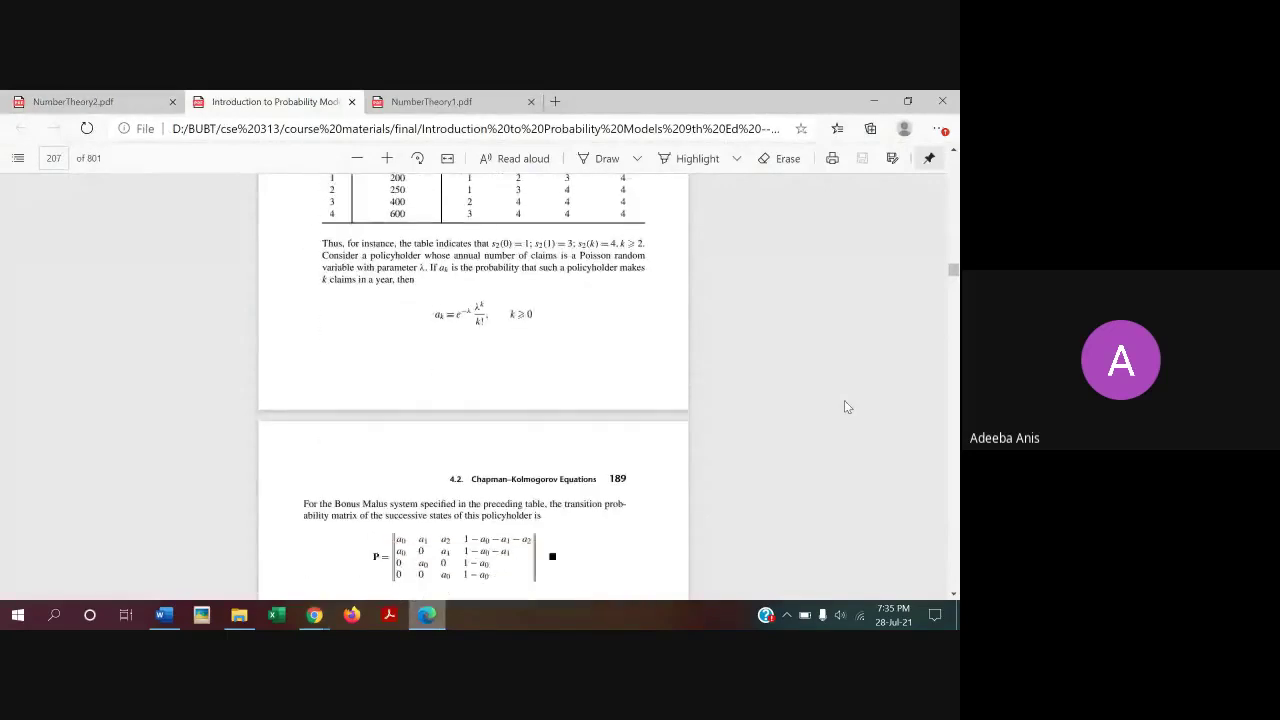
pyautogui.scroll(-2, 844, 402)
pyautogui.scroll(-1, 844, 405)
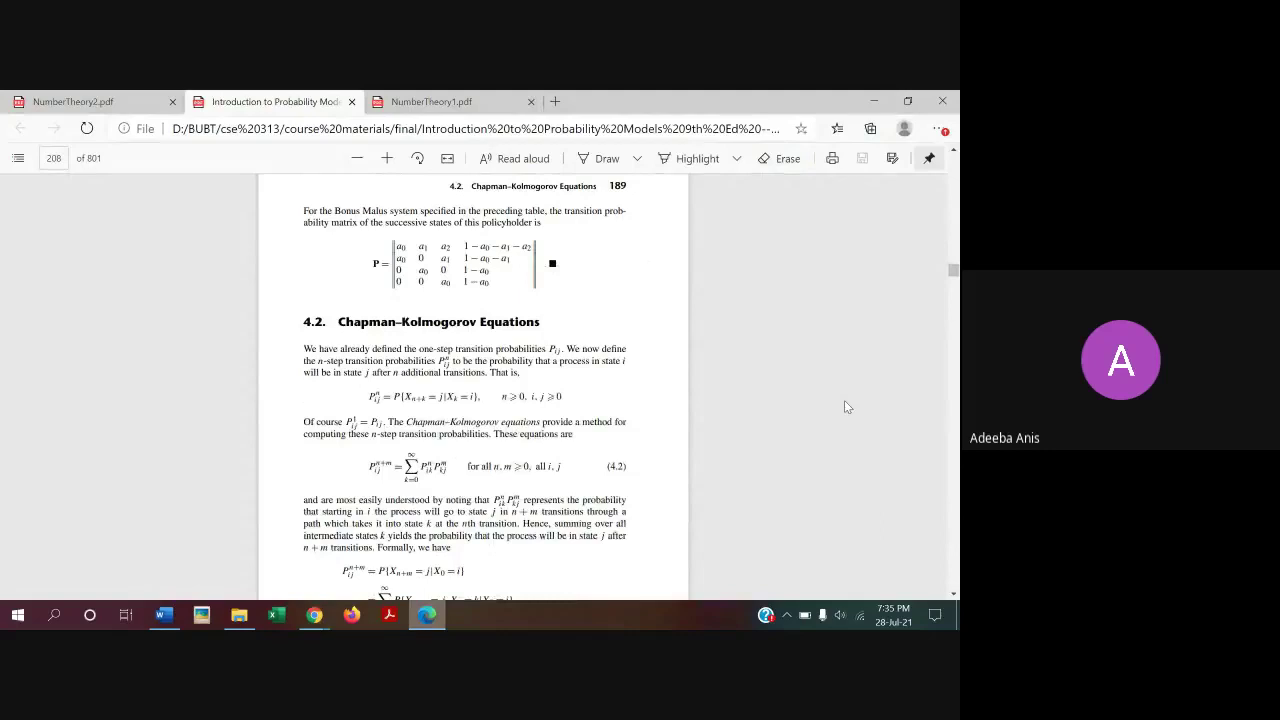
pyautogui.scroll(-1, 844, 402)
pyautogui.scroll(-2, 844, 402)
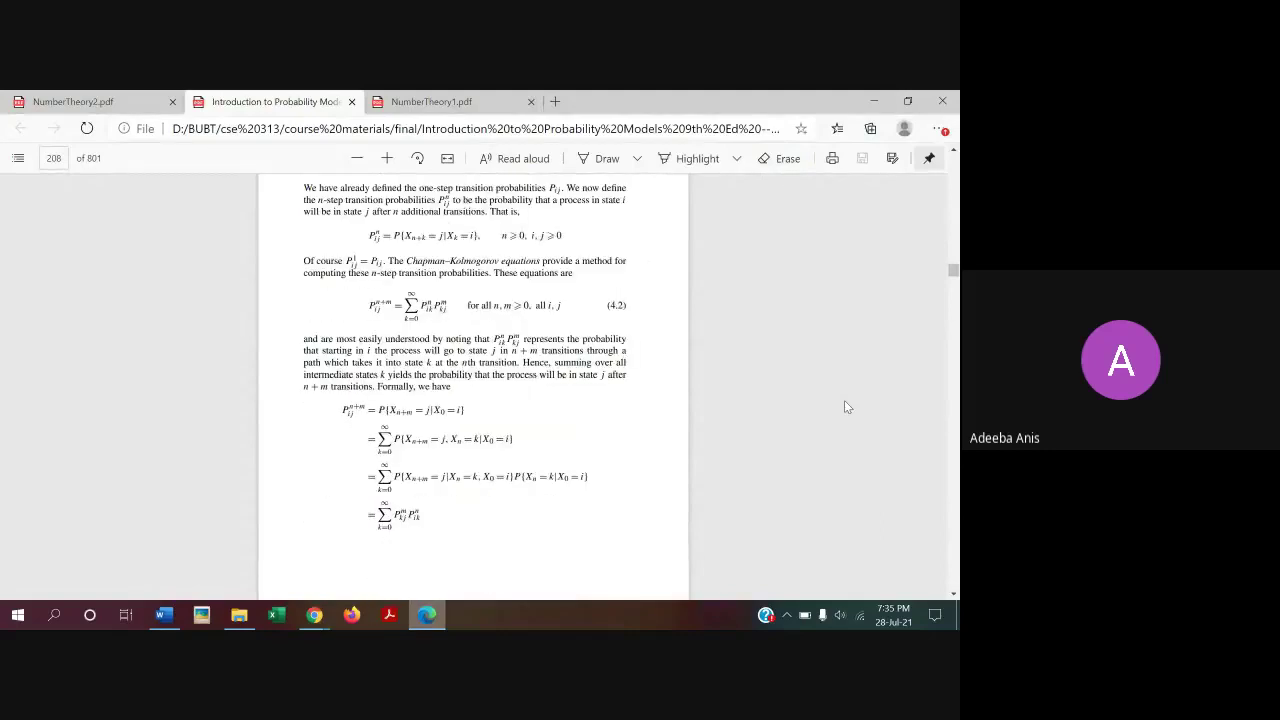
pyautogui.scroll(-2, 844, 402)
pyautogui.scroll(-4, 844, 402)
pyautogui.scroll(-3, 844, 400)
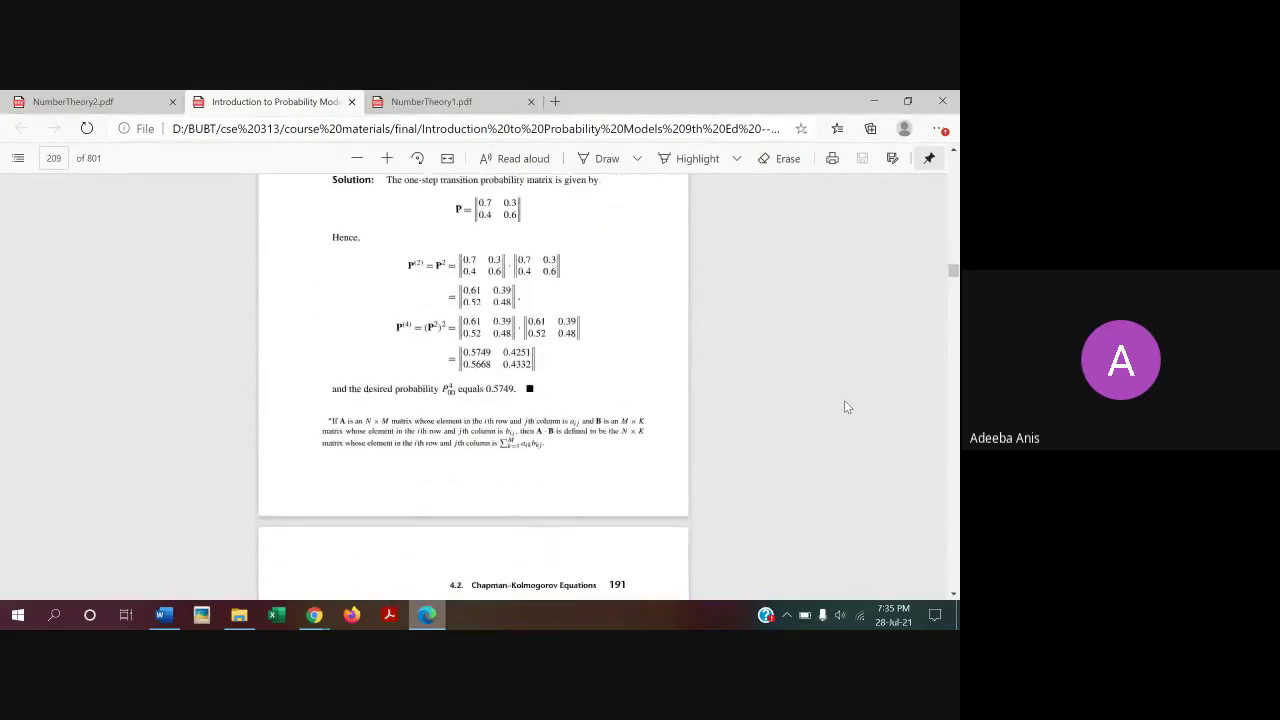
pyautogui.scroll(1, 844, 400)
pyautogui.scroll(1, 844, 400)
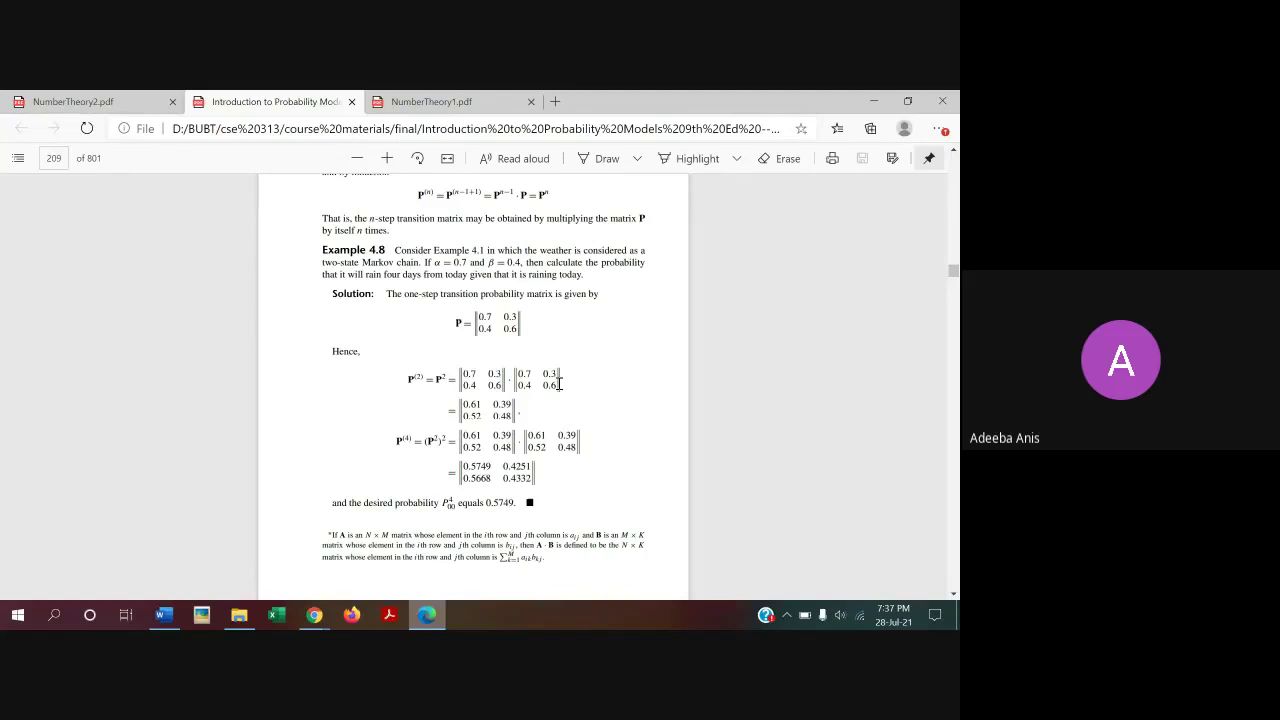
# - Admit the waiting participant in Google Meet, then go back to the PDF and the Diophantine document
pyautogui.click(315, 615)
pyautogui.click(233, 545)
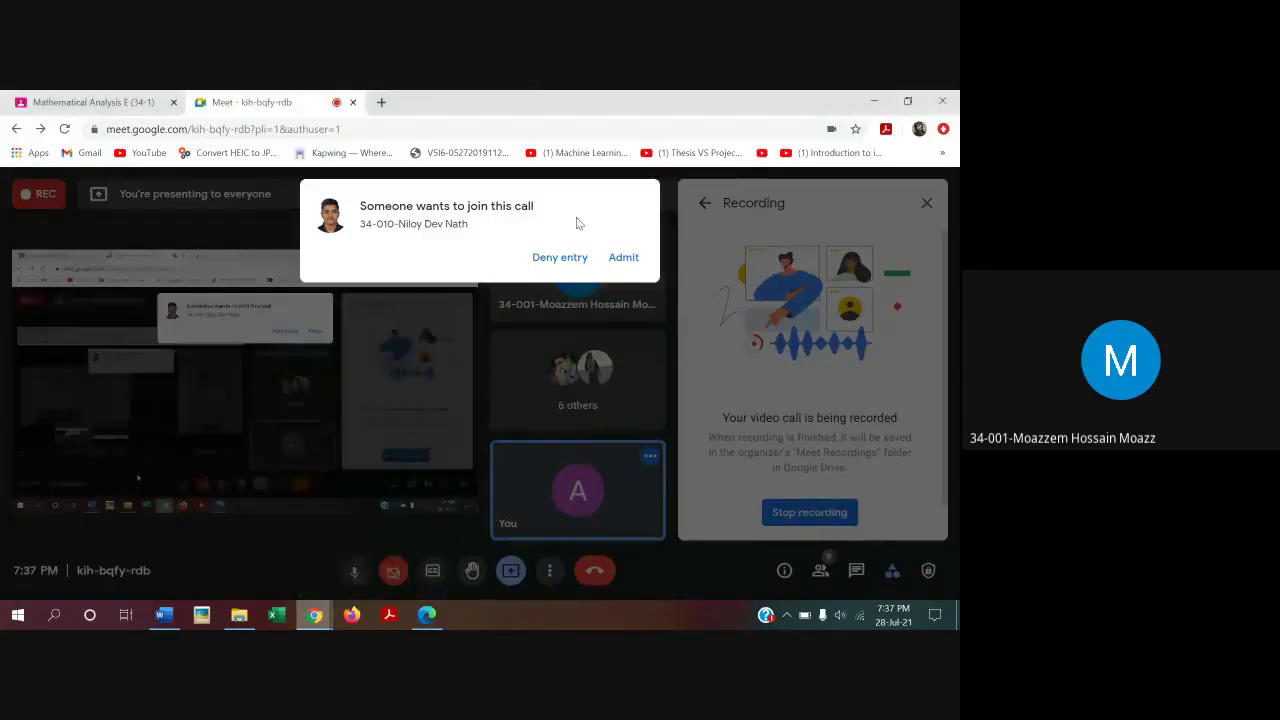
pyautogui.click(624, 257)
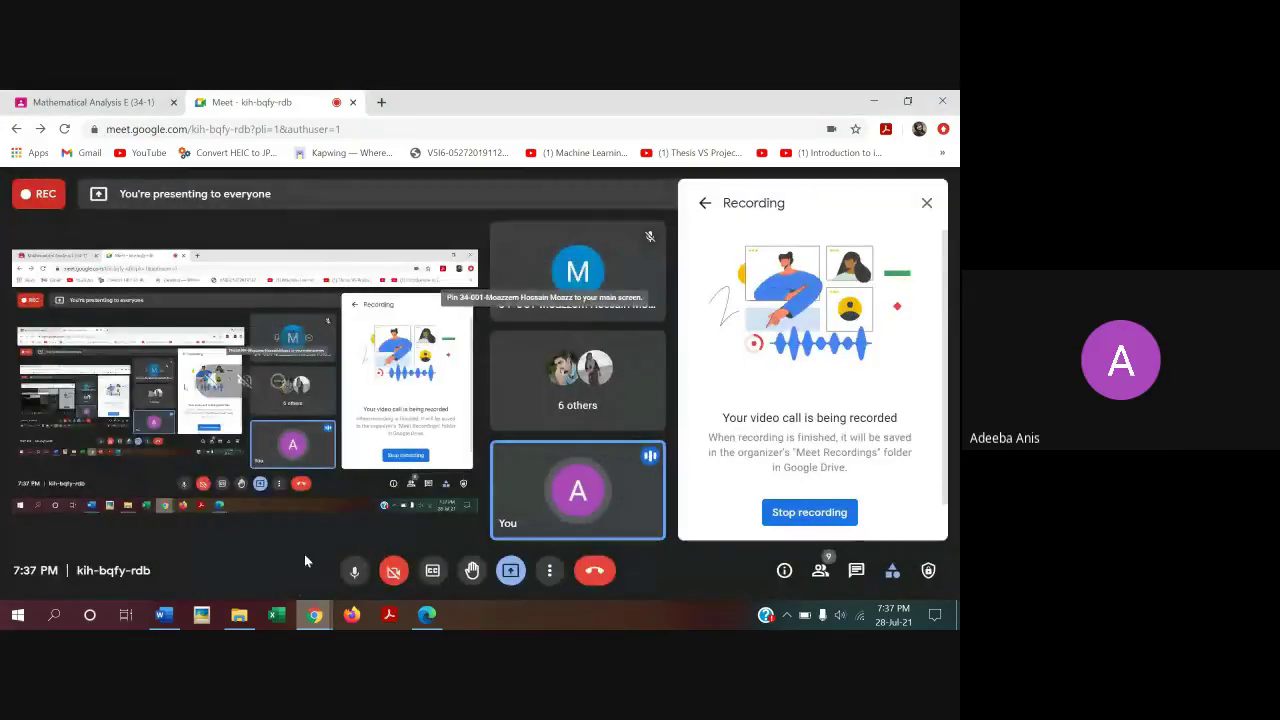
pyautogui.click(427, 617)
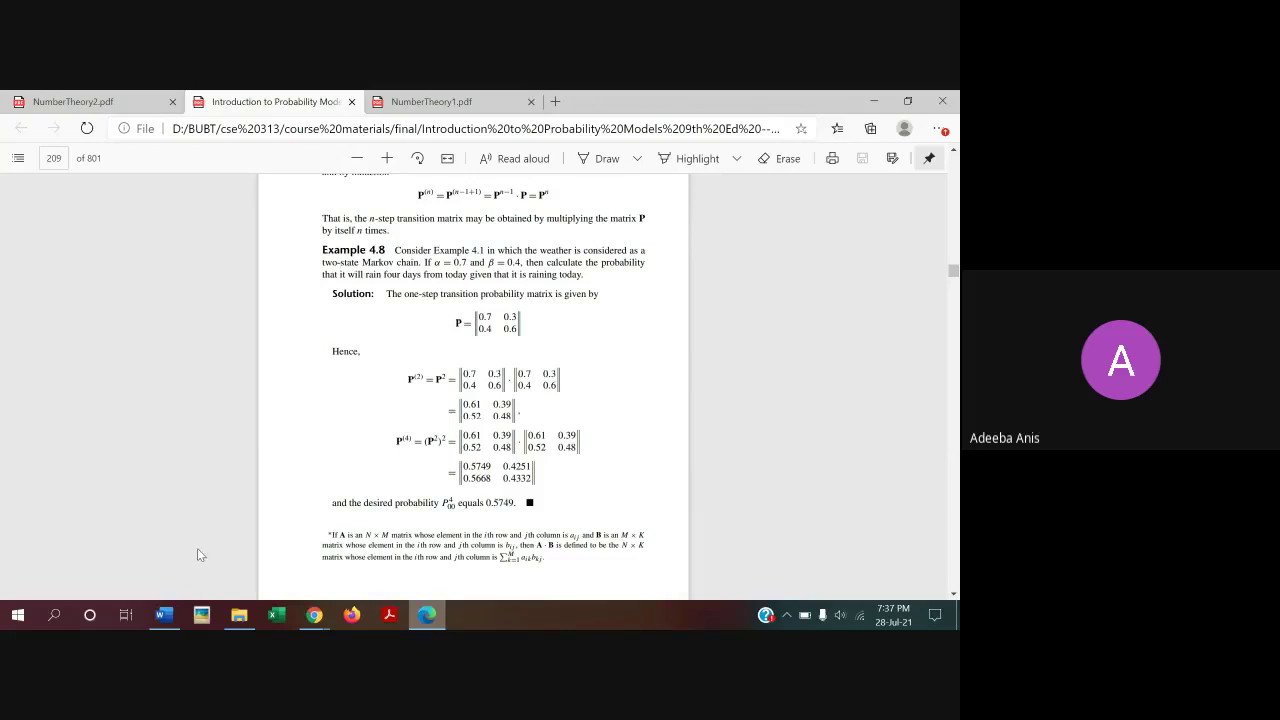
pyautogui.click(164, 614)
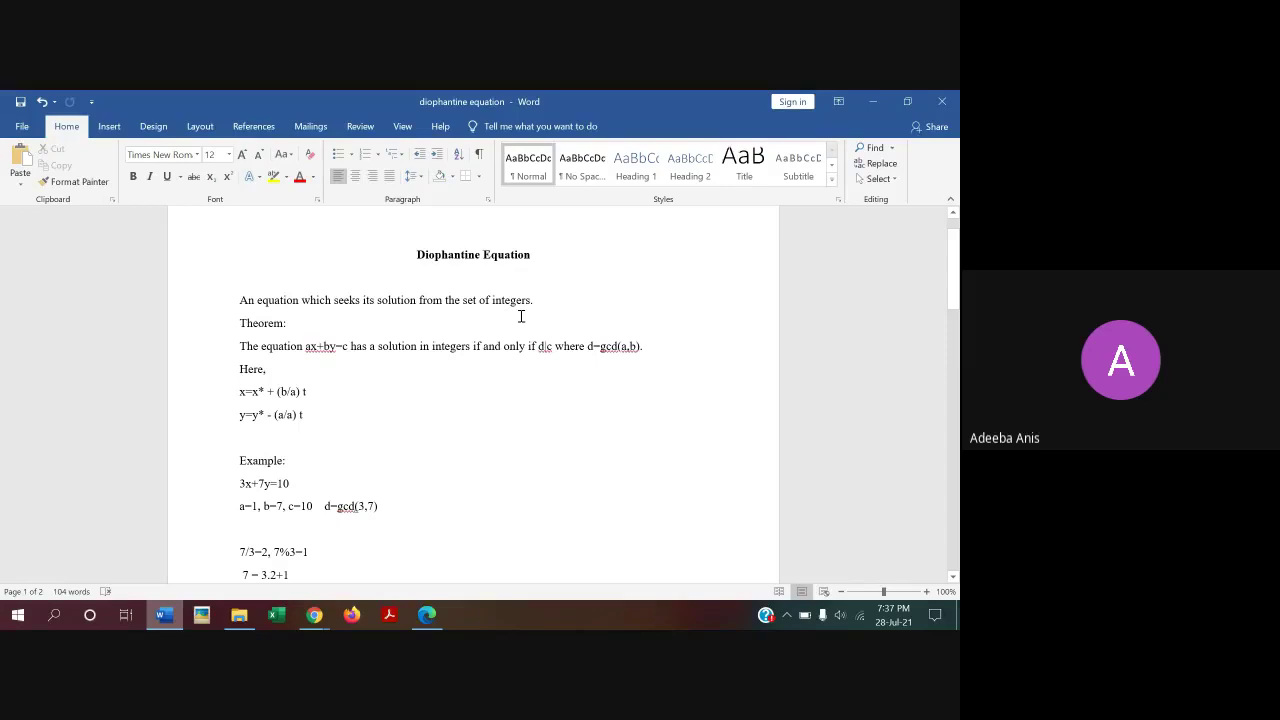
# - Admit another newcomer to the Meet call and bring the Diophantine Word document forward
pyautogui.click(314, 614)
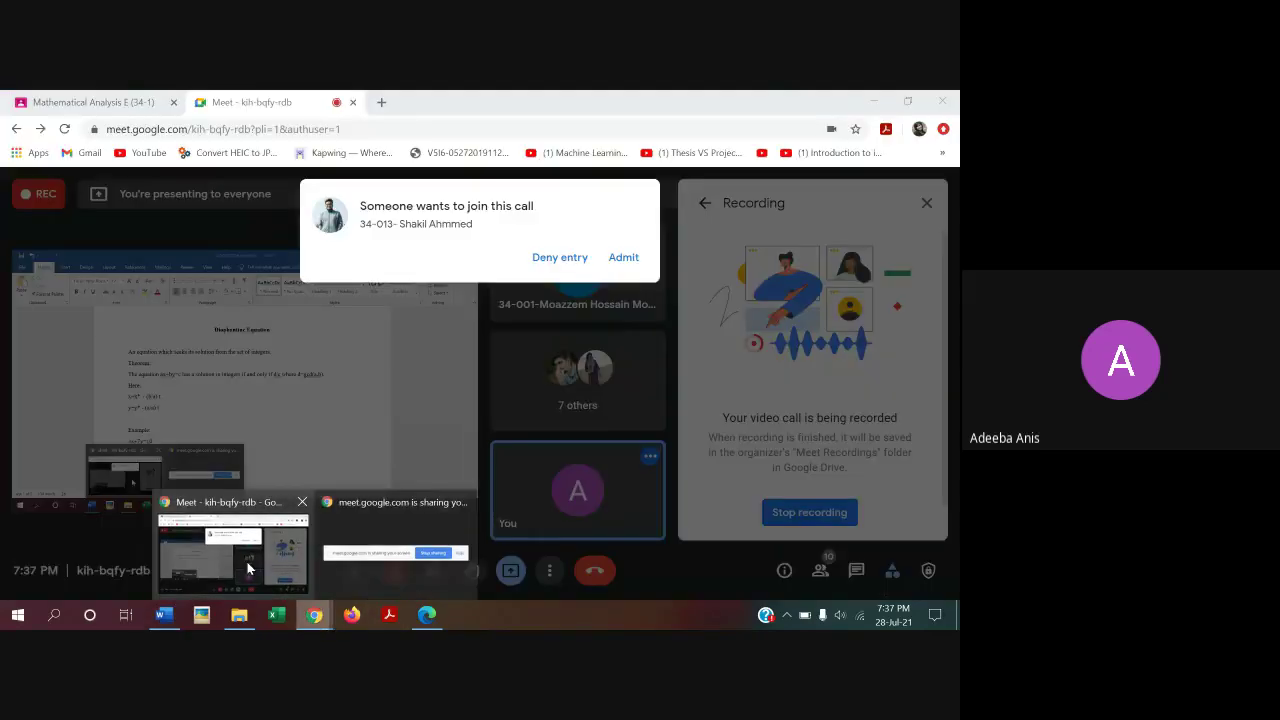
pyautogui.click(248, 568)
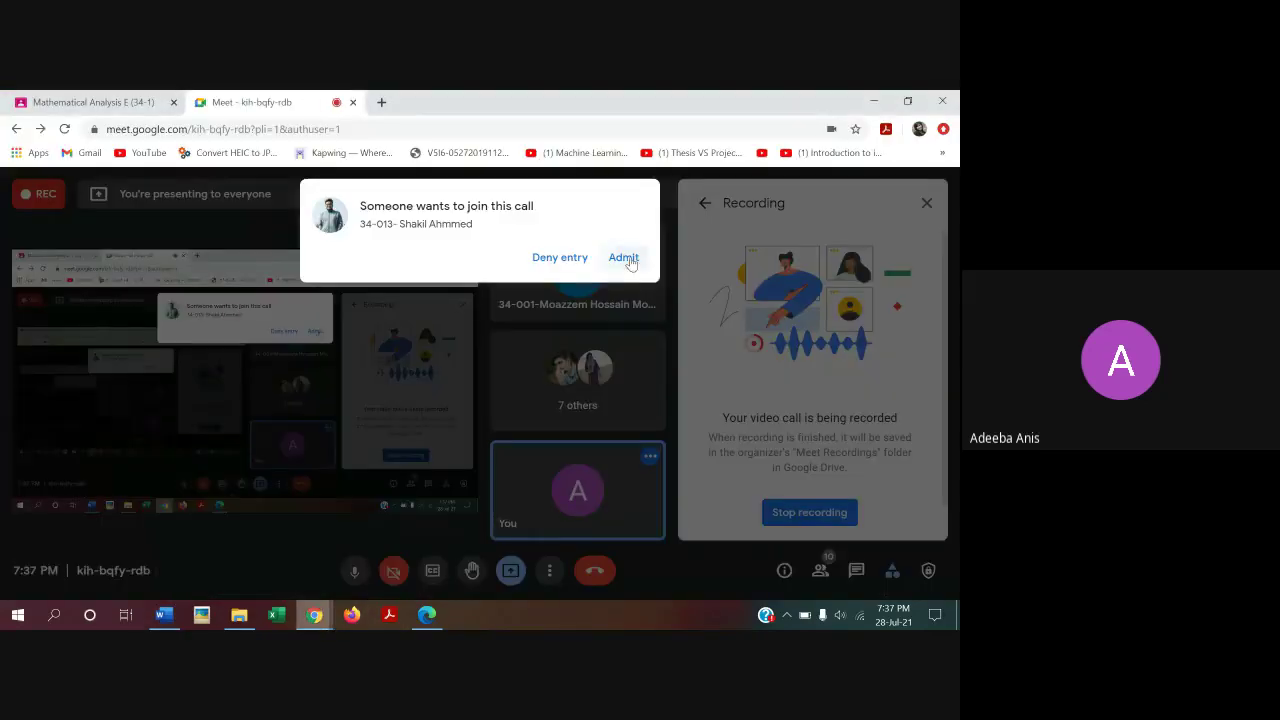
pyautogui.click(623, 257)
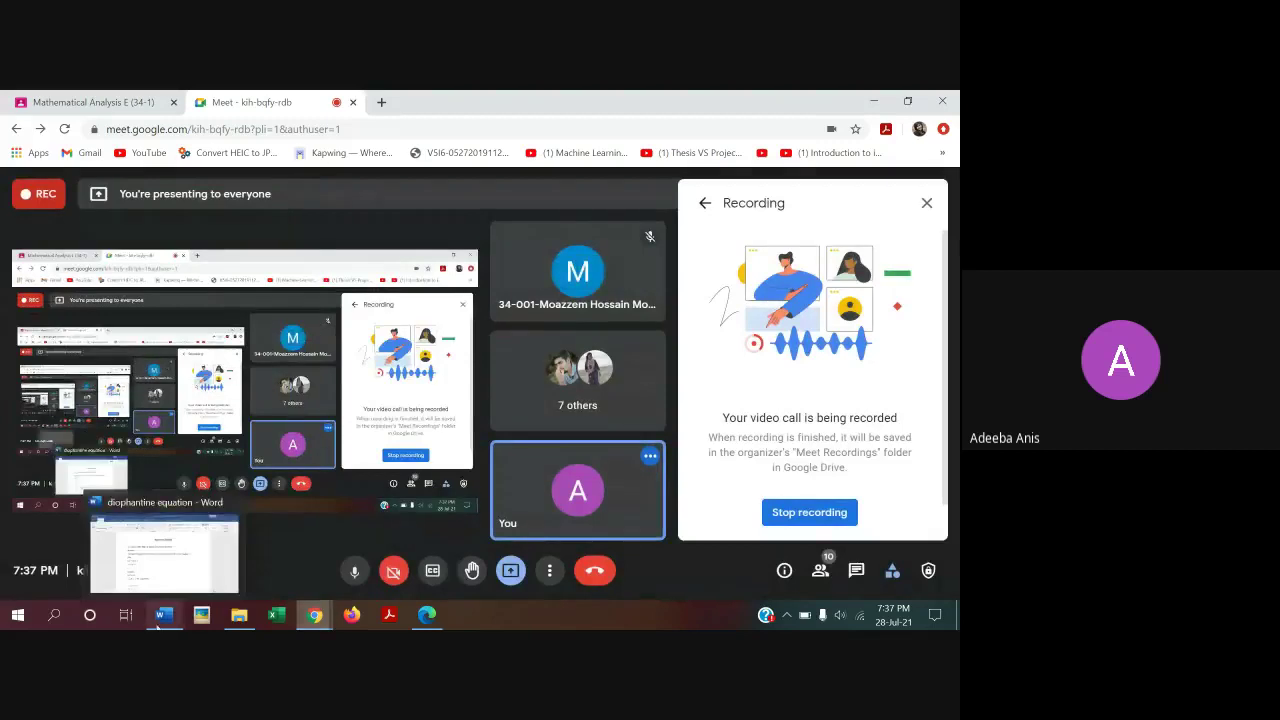
pyautogui.click(164, 612)
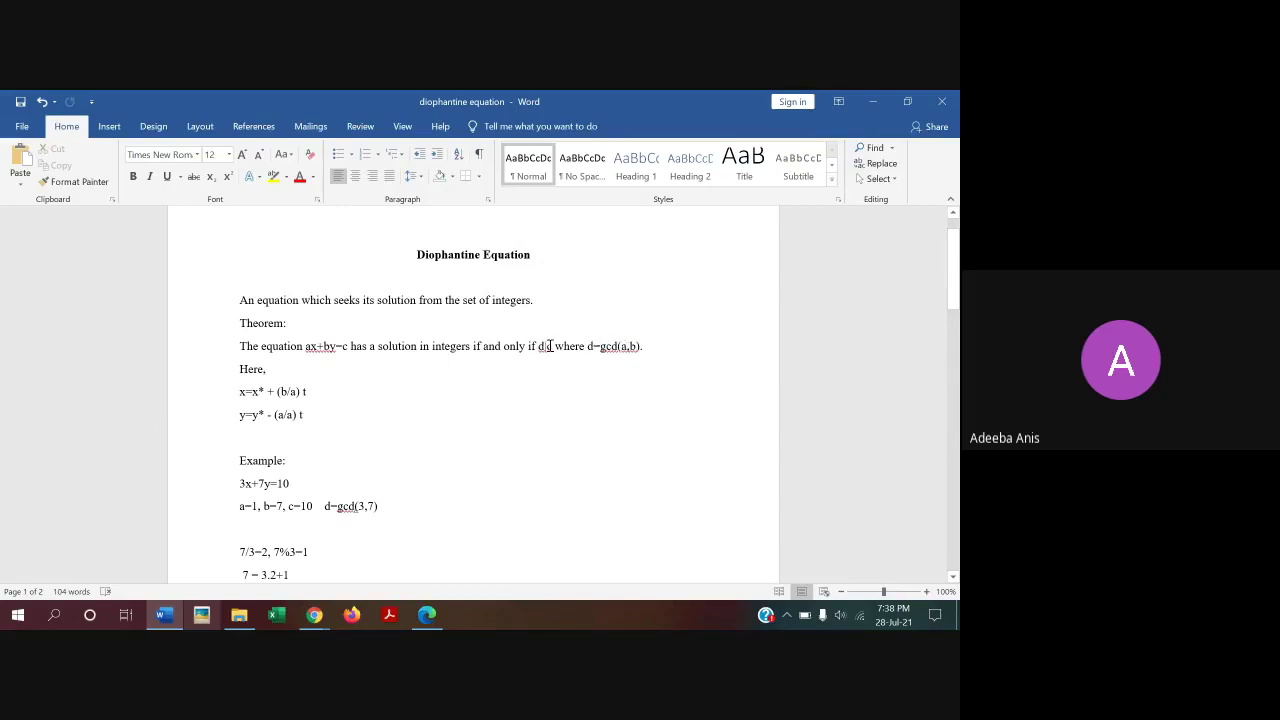
# - Highlight the d|c condition in the theorem, then move to the end of the x=x* + (b/a) t line
pyautogui.moveTo(539, 346); pyautogui.dragTo(556, 346)
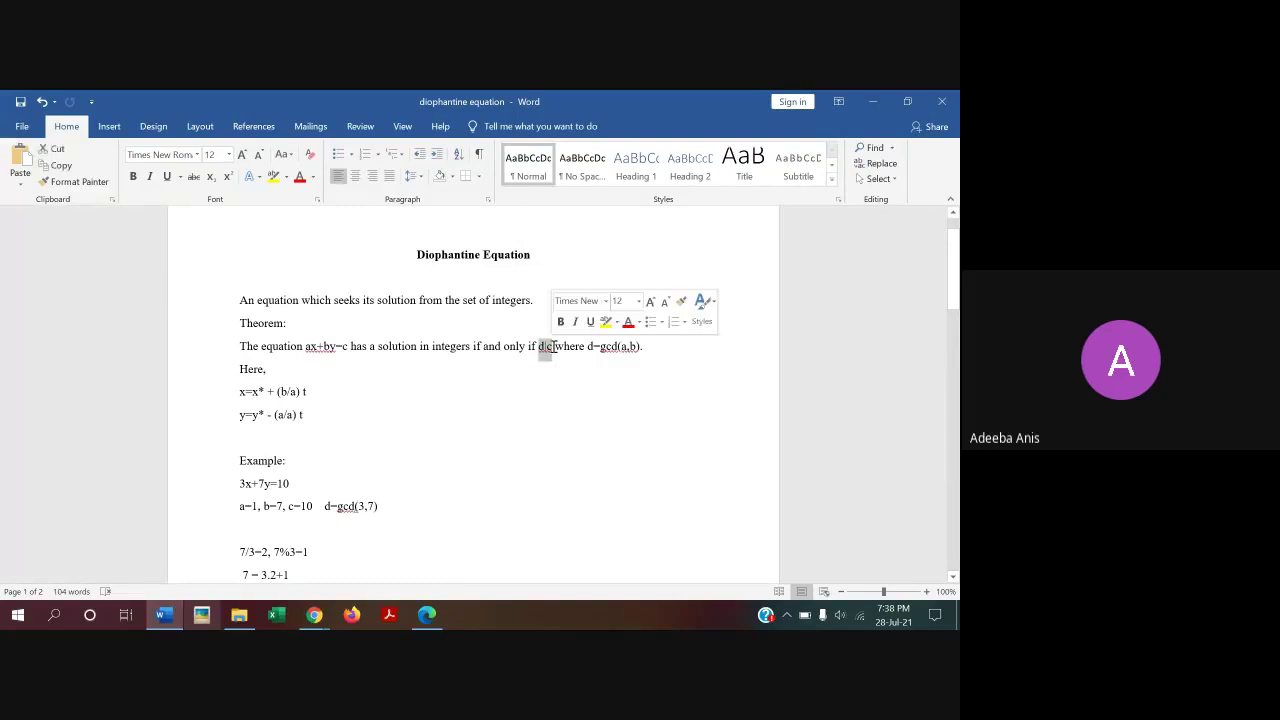
pyautogui.click(550, 346)
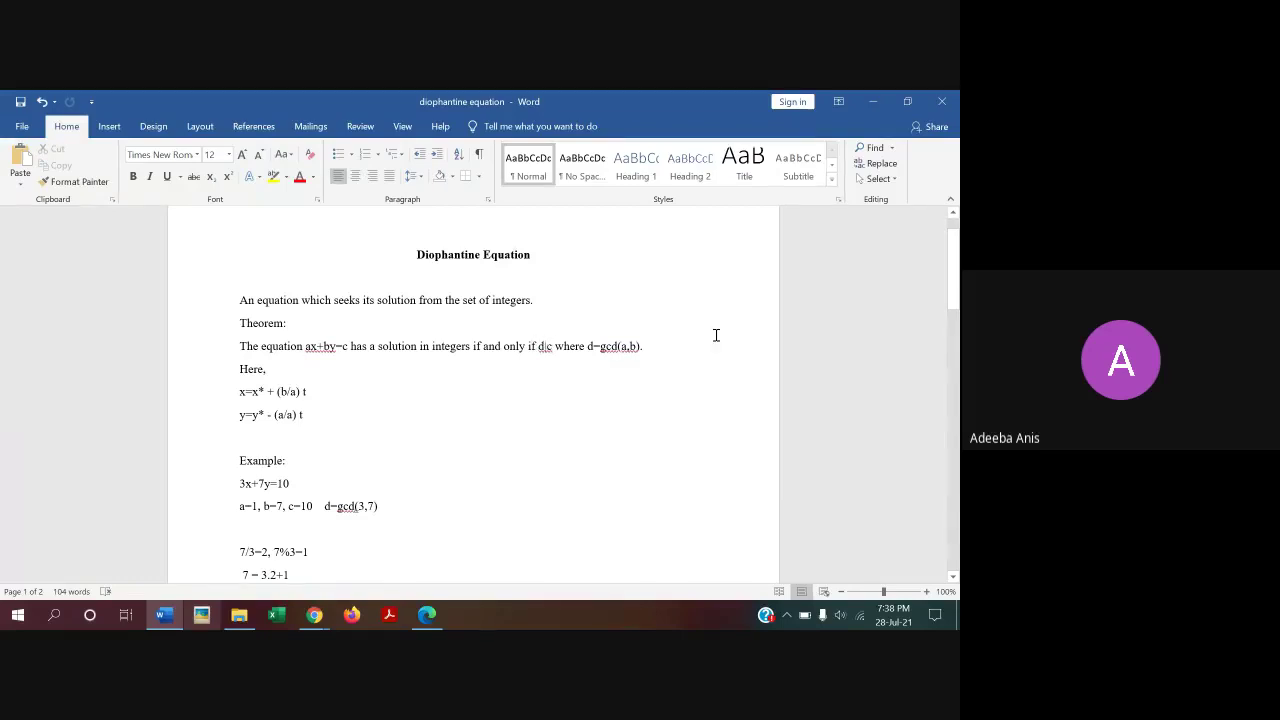
pyautogui.click(956, 296)
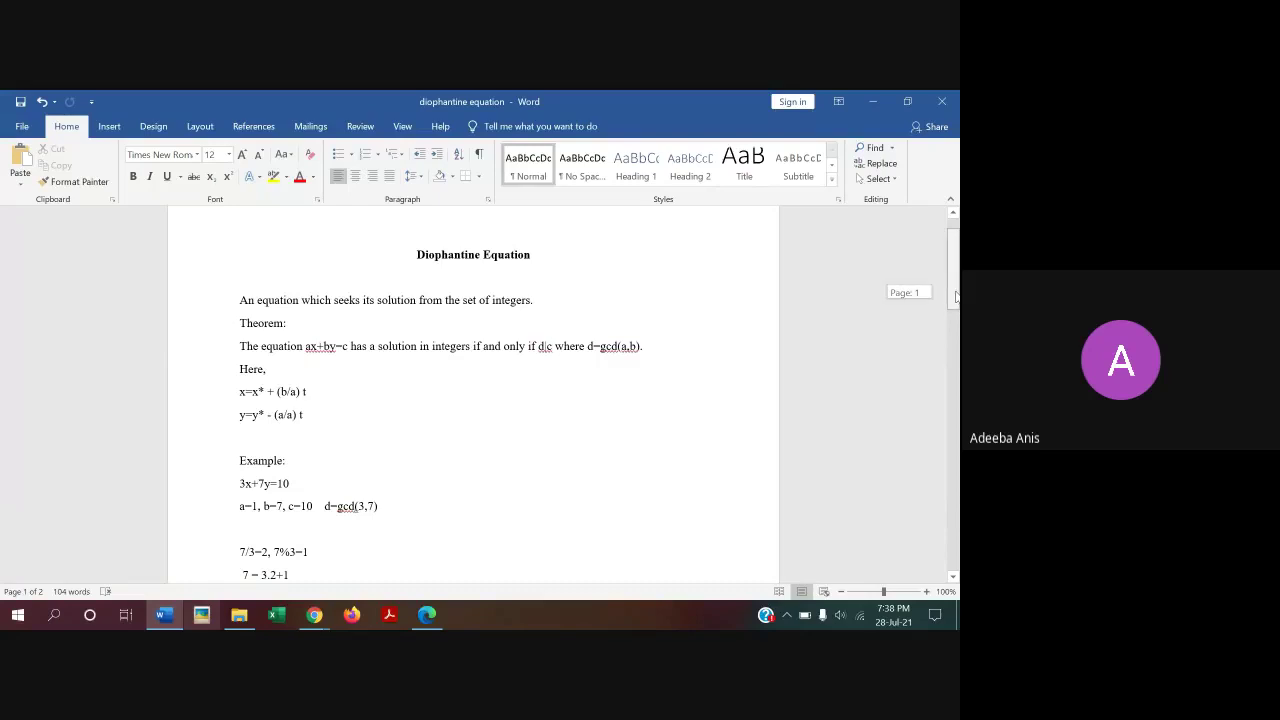
pyautogui.moveTo(956, 296); pyautogui.dragTo(958, 313)
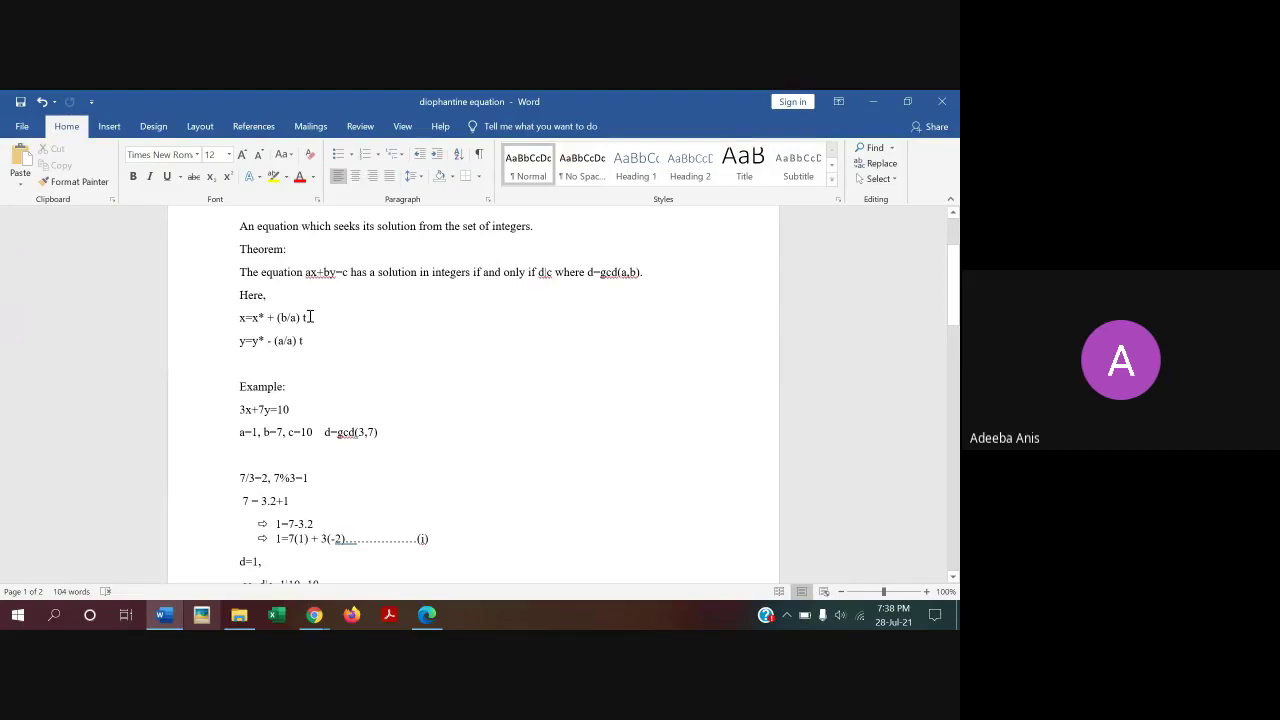
pyautogui.click(309, 317)
# - Show the Divisors slides in NumberTheory1.pdf, then admit the waiting participant in Meet
pyautogui.click(427, 614)
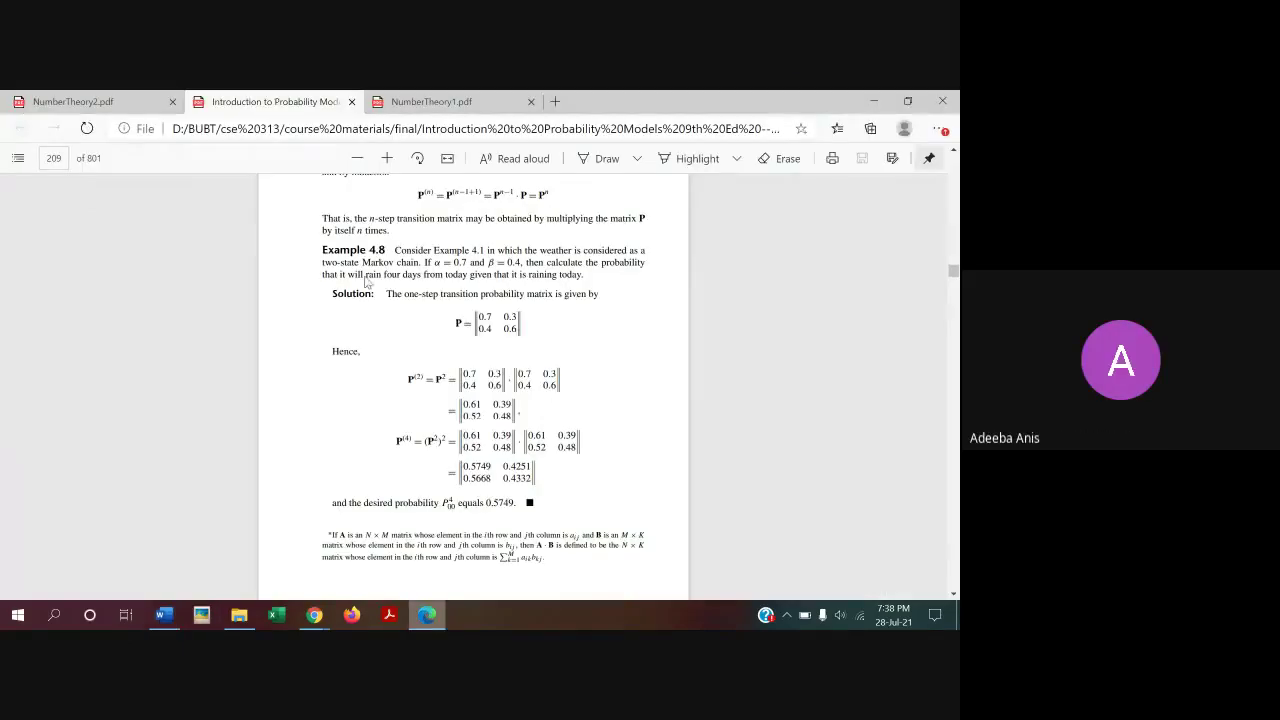
pyautogui.hotkey('ctrl', 'Tab')
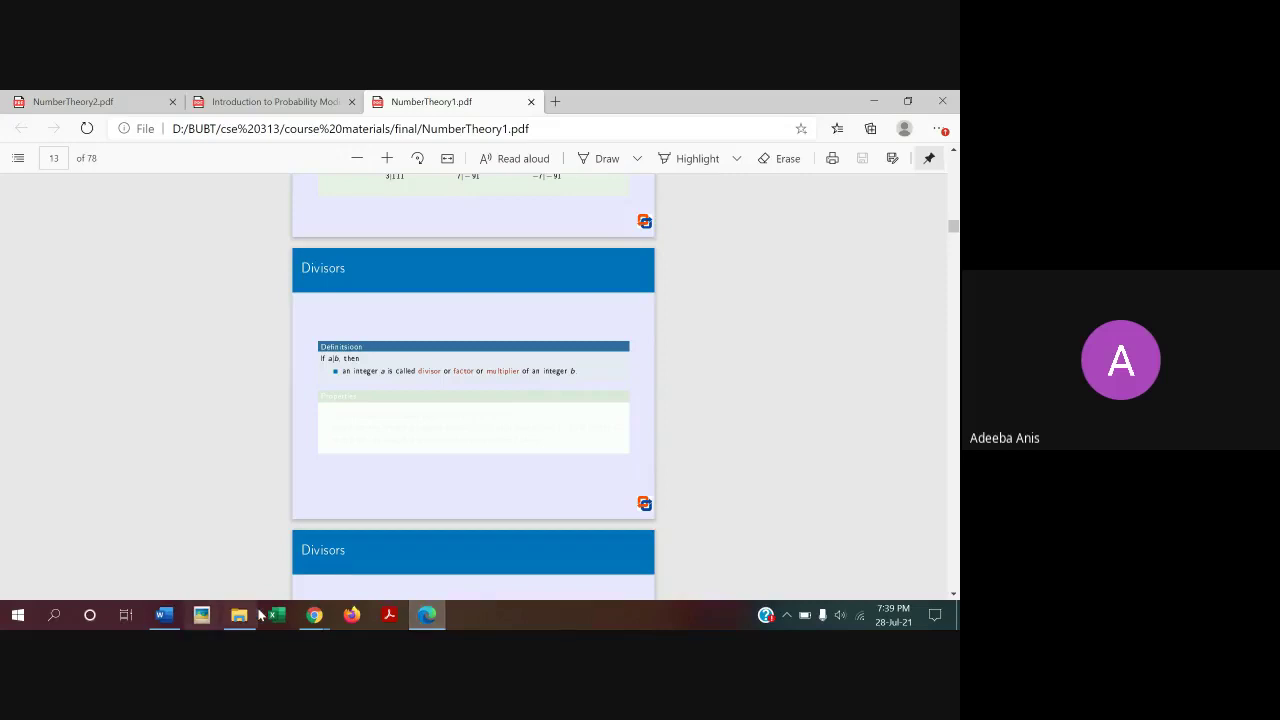
pyautogui.click(314, 614)
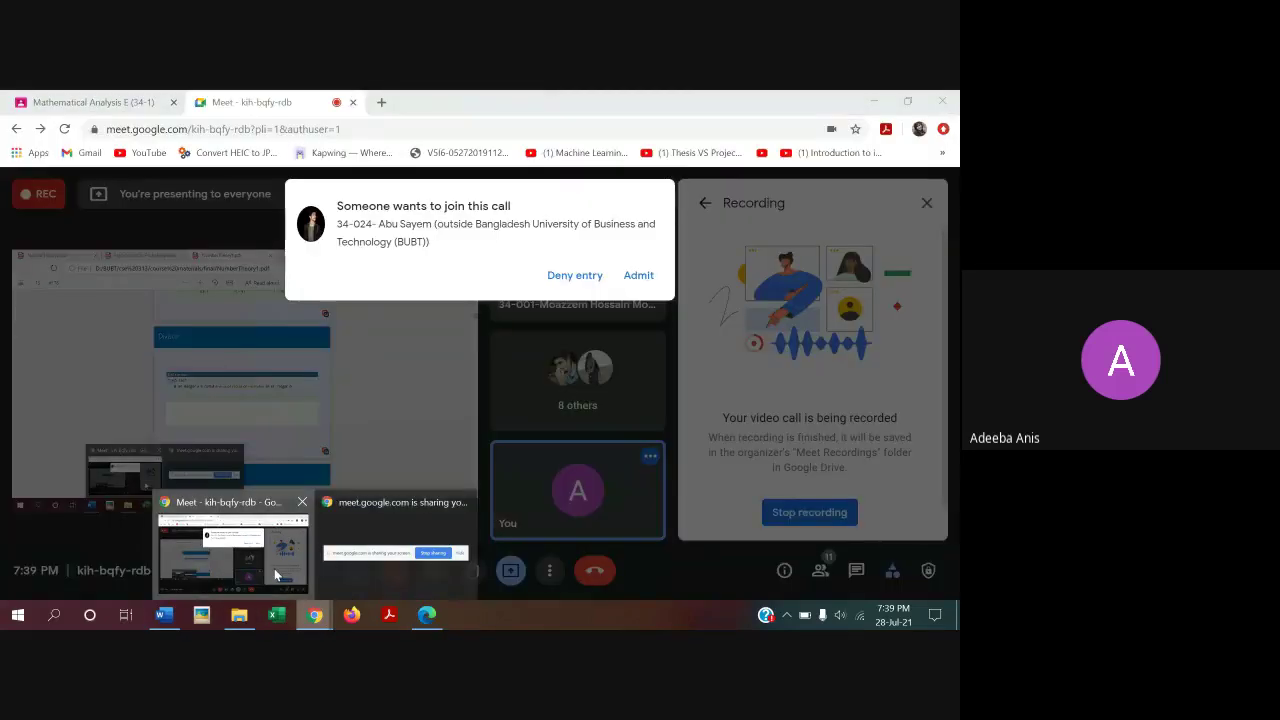
pyautogui.click(276, 575)
pyautogui.click(632, 276)
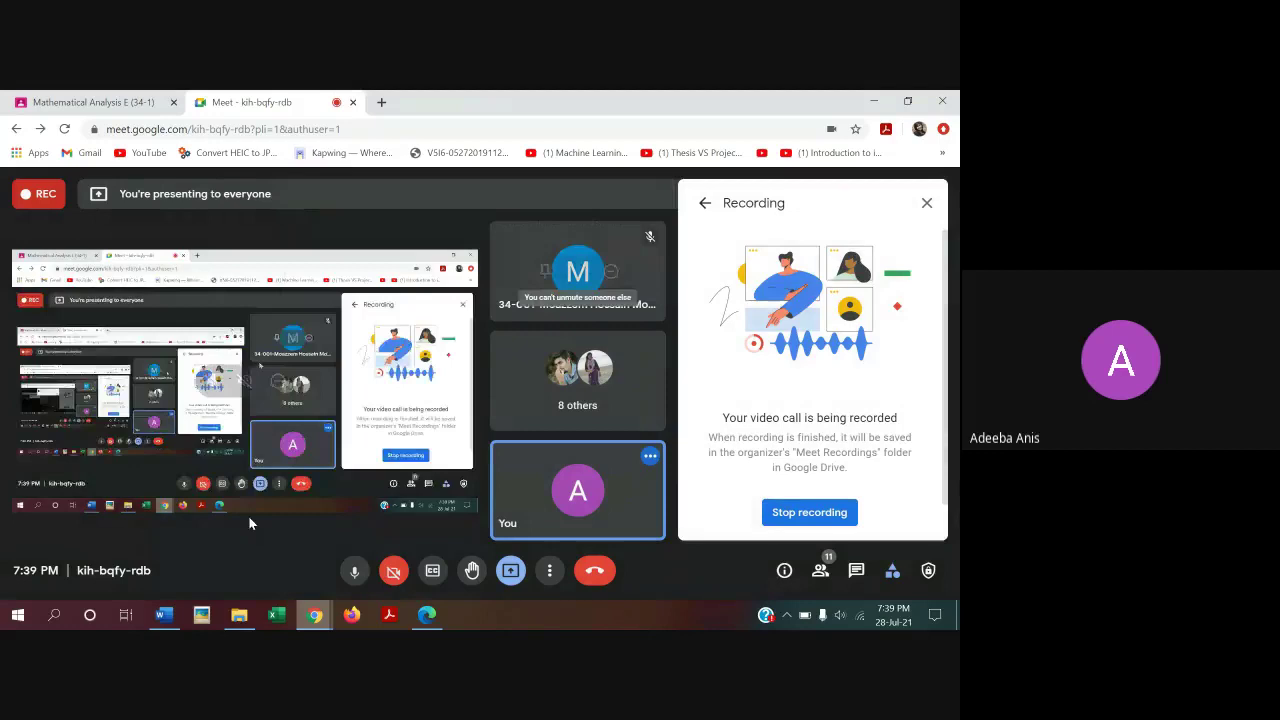
# - Back in Word, change a=1 to a=3 on the coefficients line of the 3x+7y=10 example
pyautogui.click(162, 615)
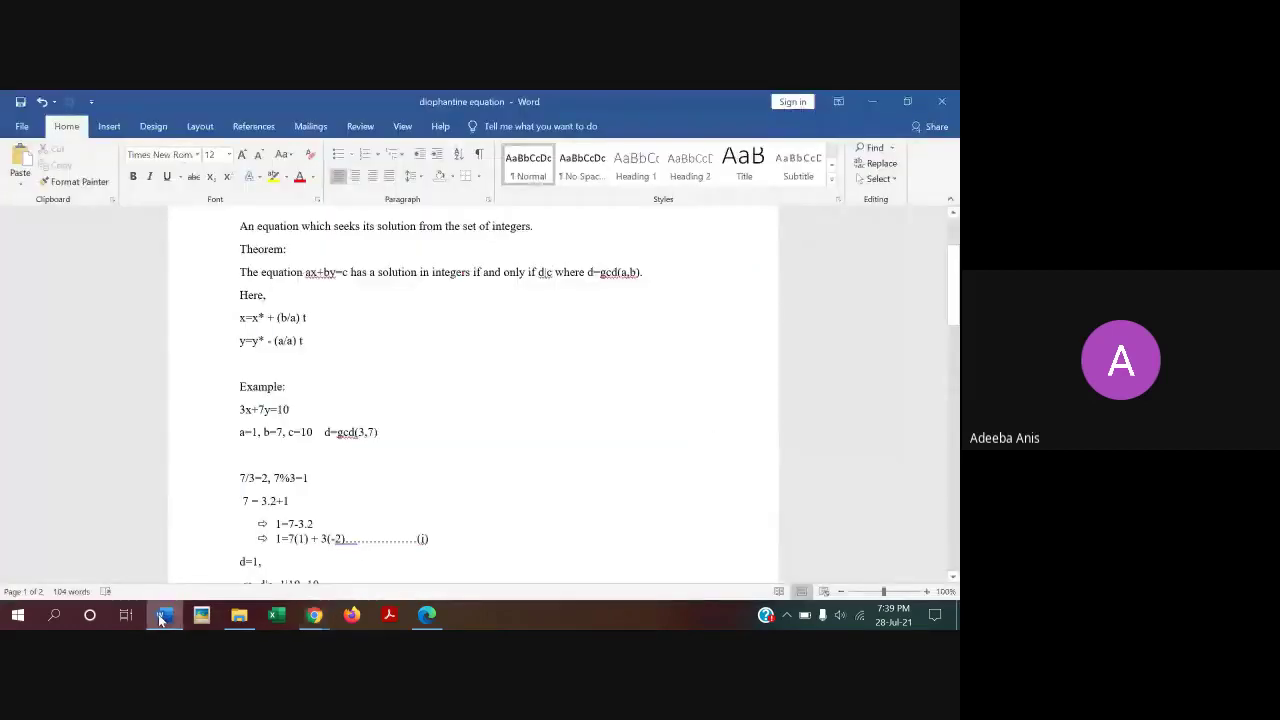
pyautogui.click(241, 400)
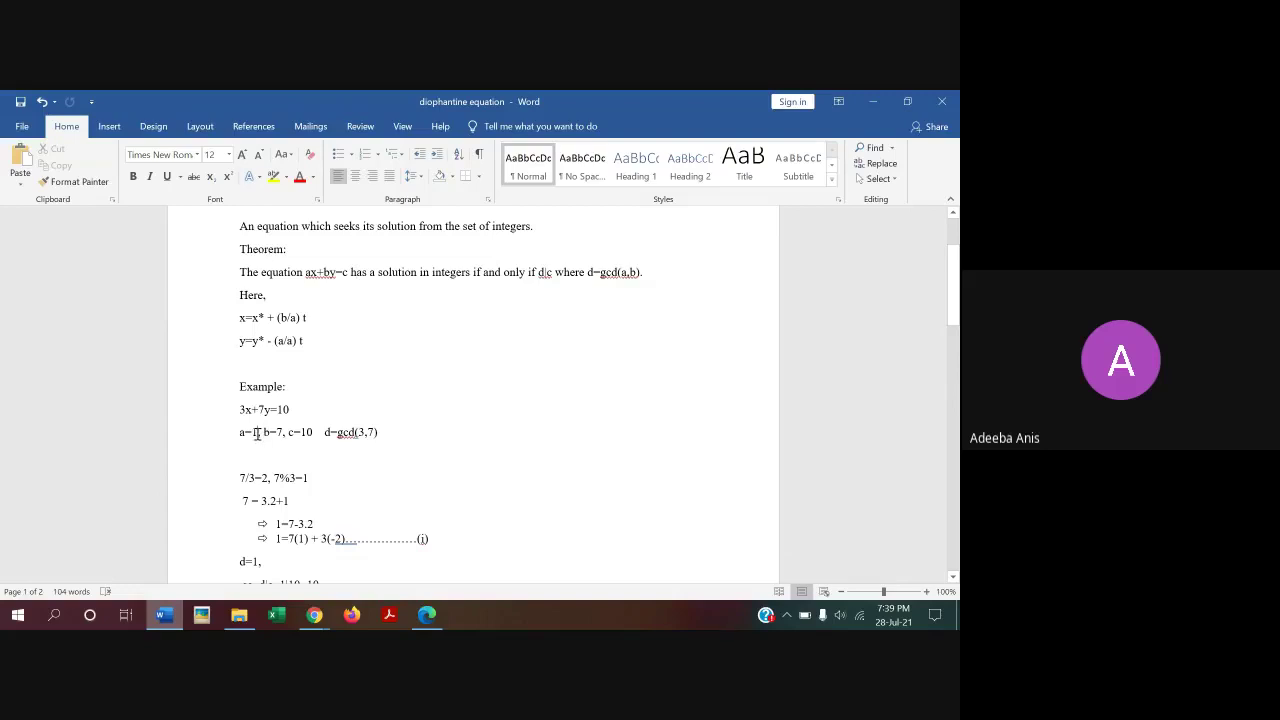
pyautogui.doubleClick(255, 432)
pyautogui.write('3')
pyautogui.click(245, 409)
pyautogui.click(315, 432)
pyautogui.moveTo(954, 316); pyautogui.dragTo(955, 329)
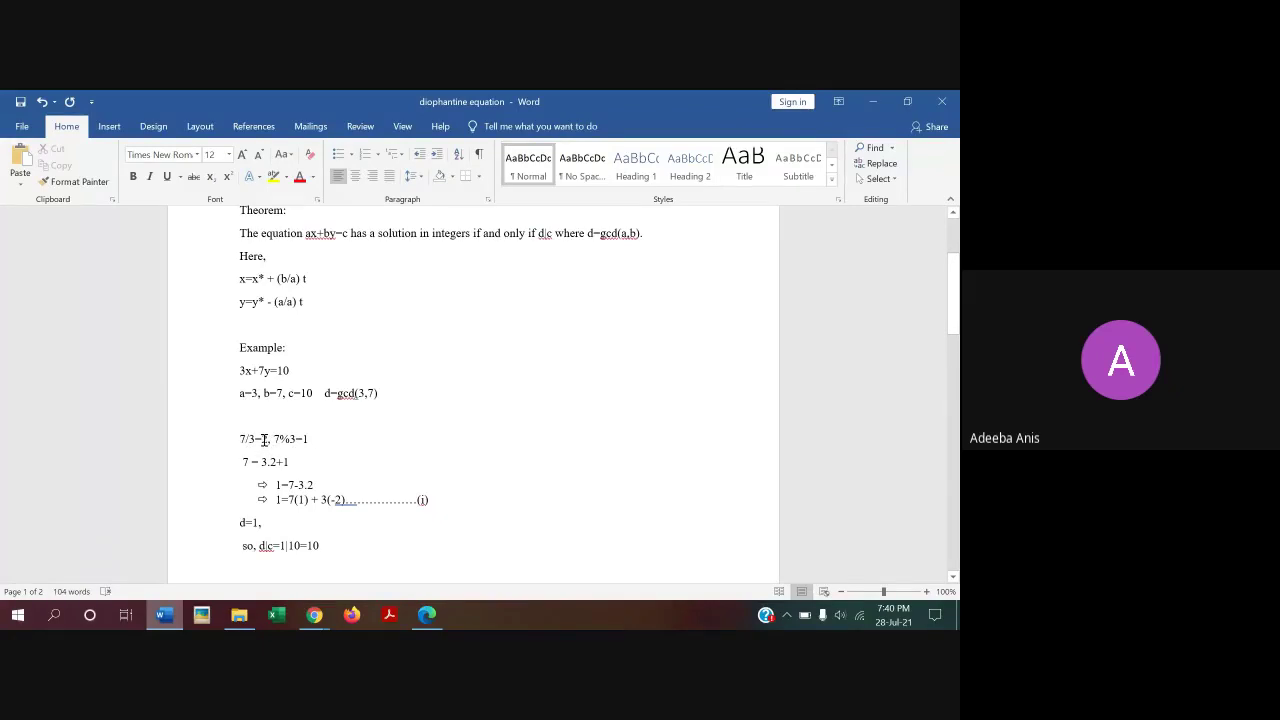
# - Review the 7/3=2 quotient and 1=7-3.2 step, ending in the bulleted (i) line
pyautogui.doubleClick(264, 440)
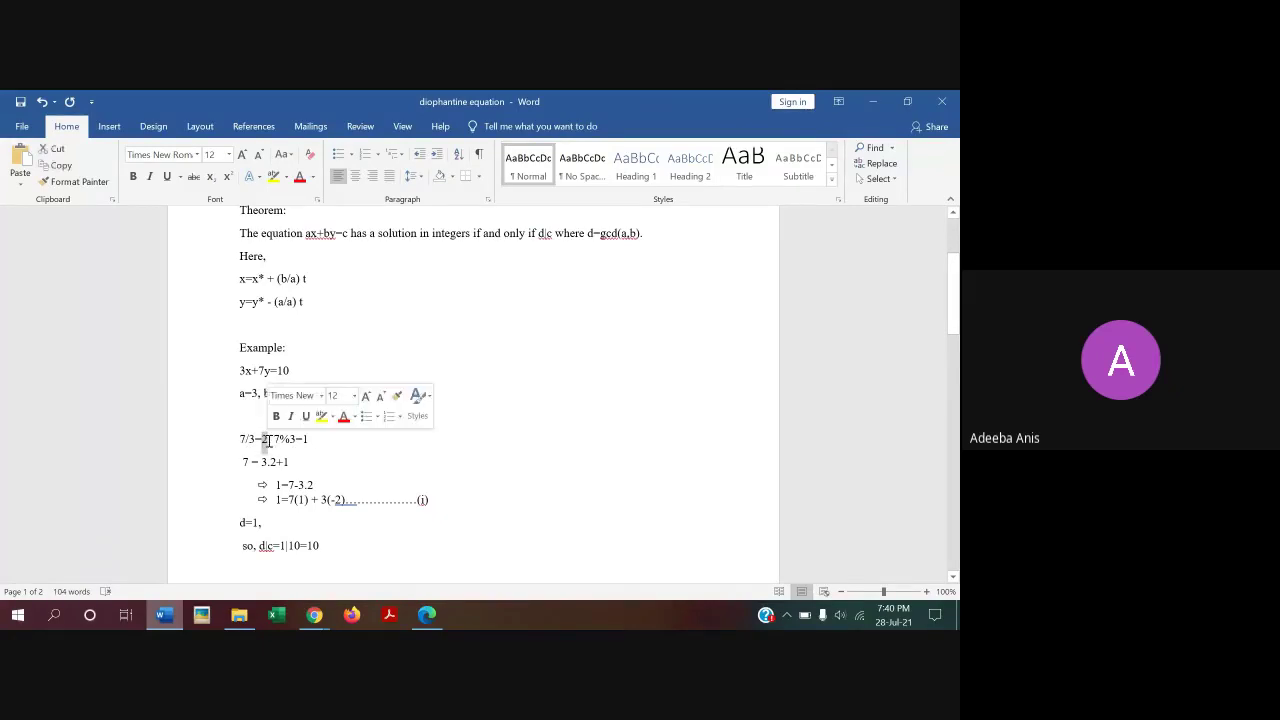
pyautogui.click(266, 441)
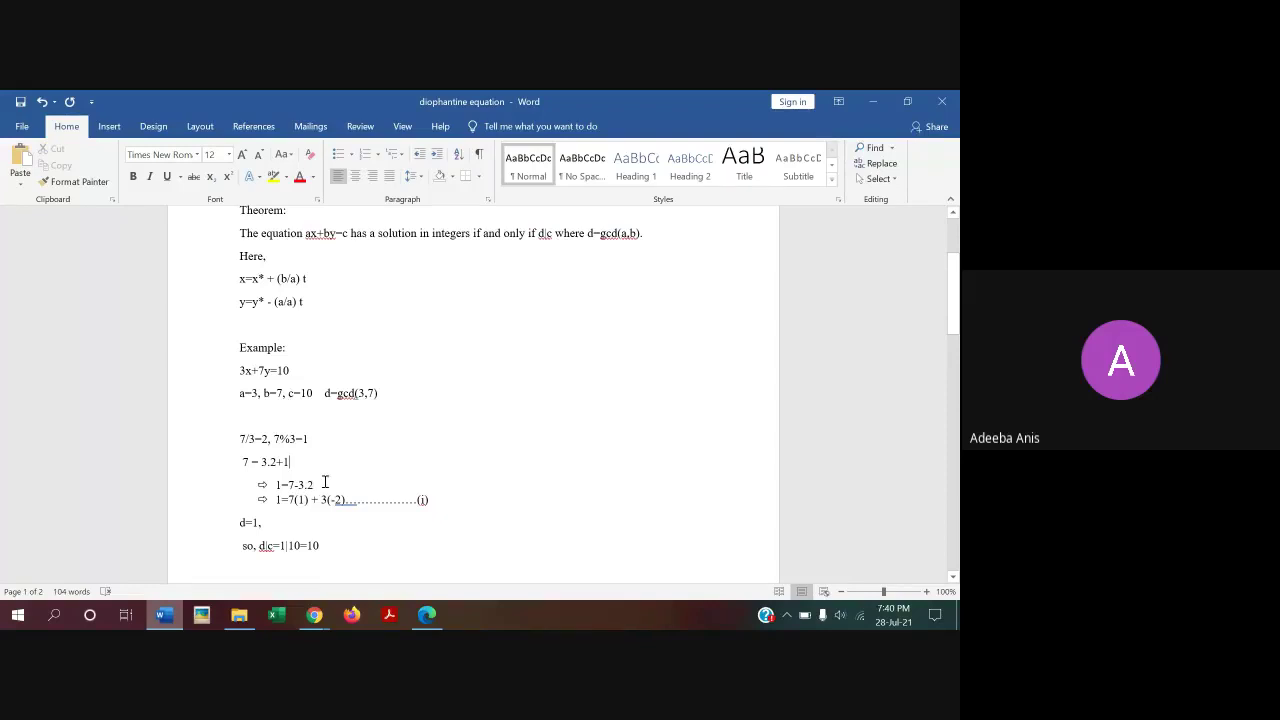
pyautogui.click(325, 483)
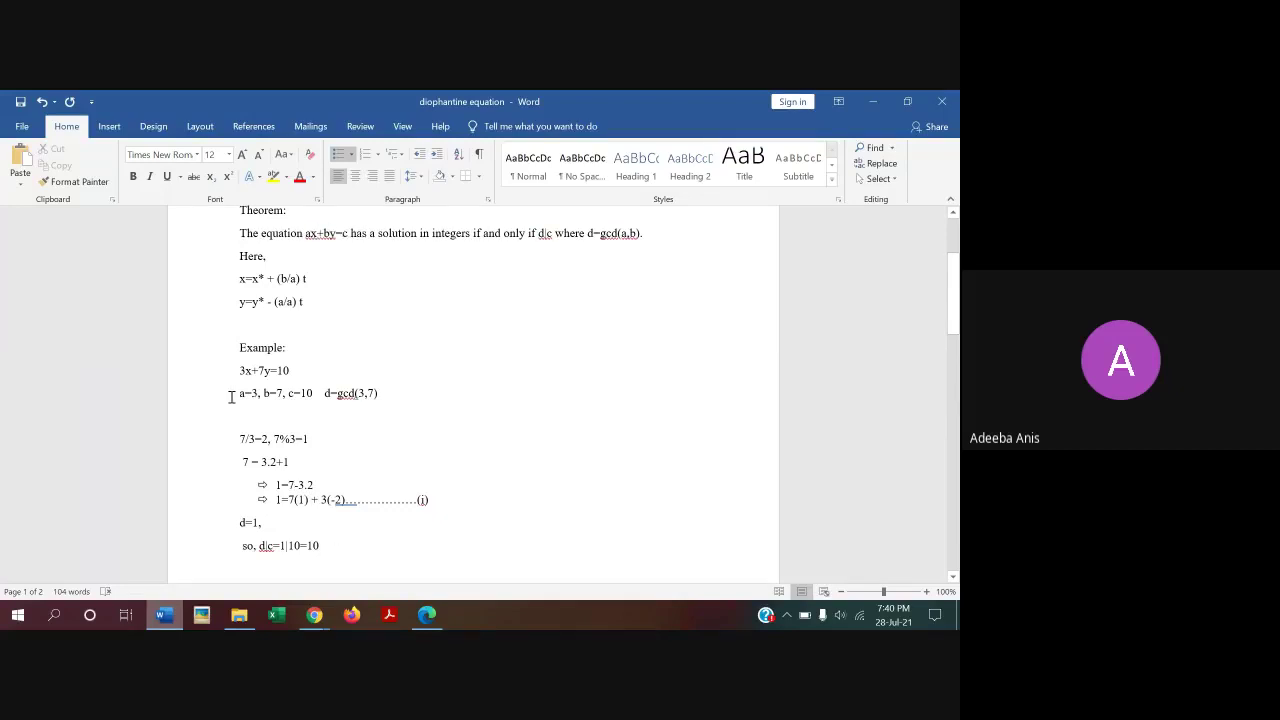
pyautogui.click(295, 371)
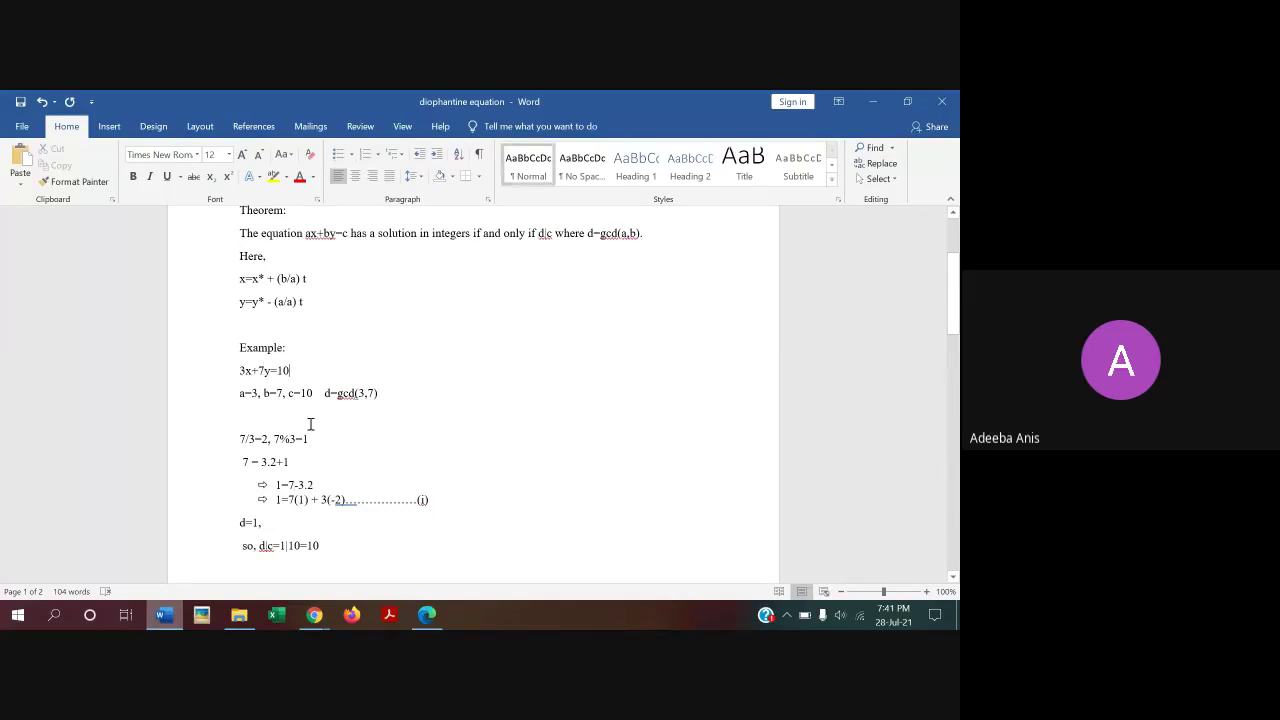
pyautogui.click(349, 499)
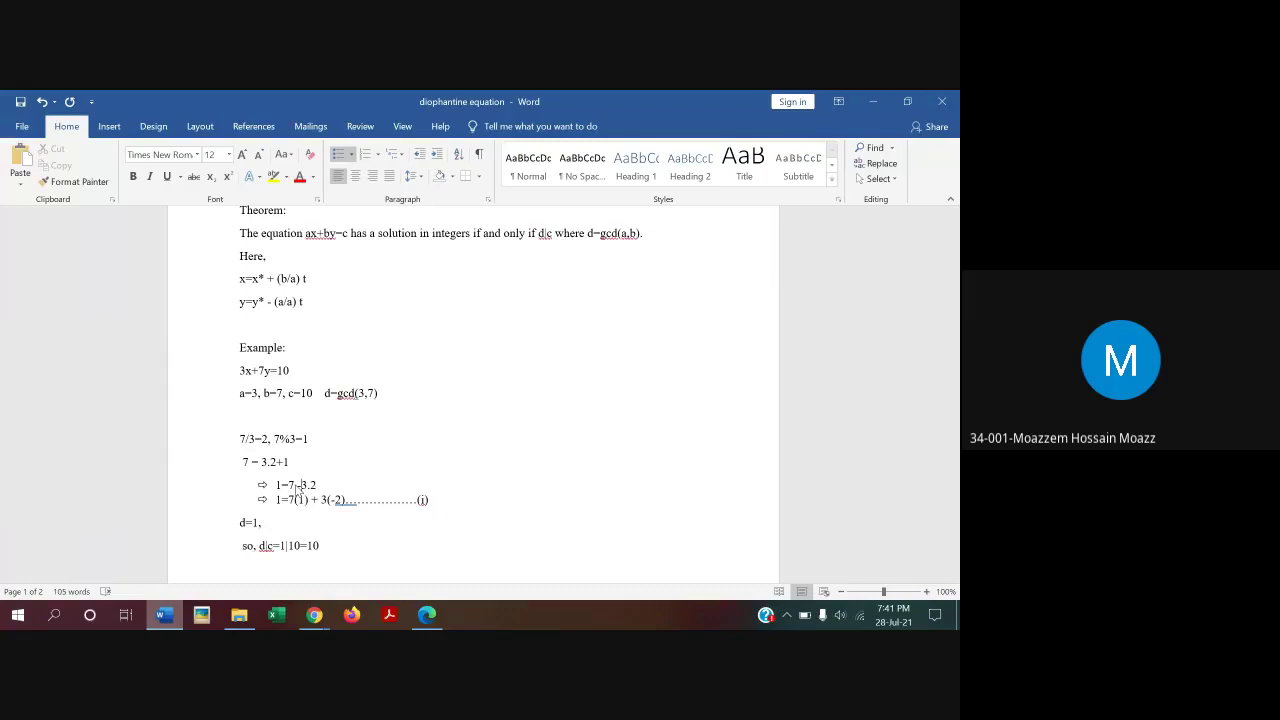
# - Add the missing closing parenthesis so the line reads 1=7(1) + 3(-2)
pyautogui.click(300, 486)
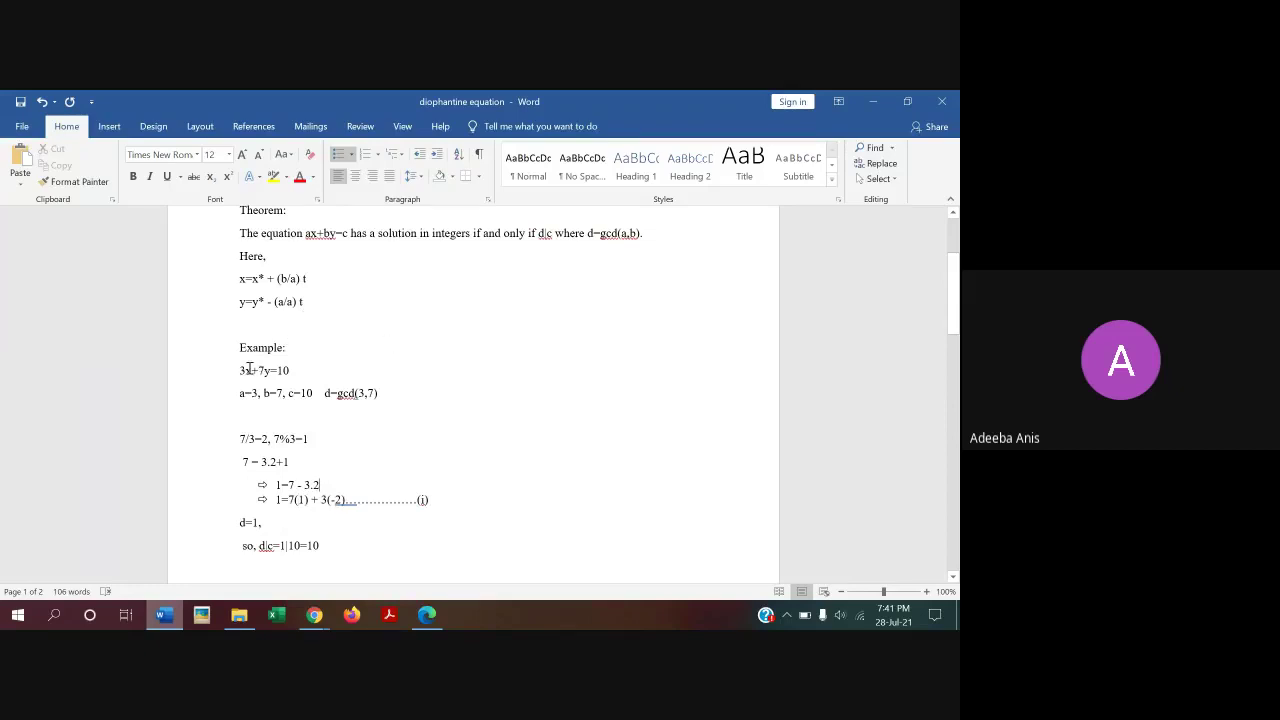
pyautogui.moveTo(242, 370); pyautogui.dragTo(300, 371)
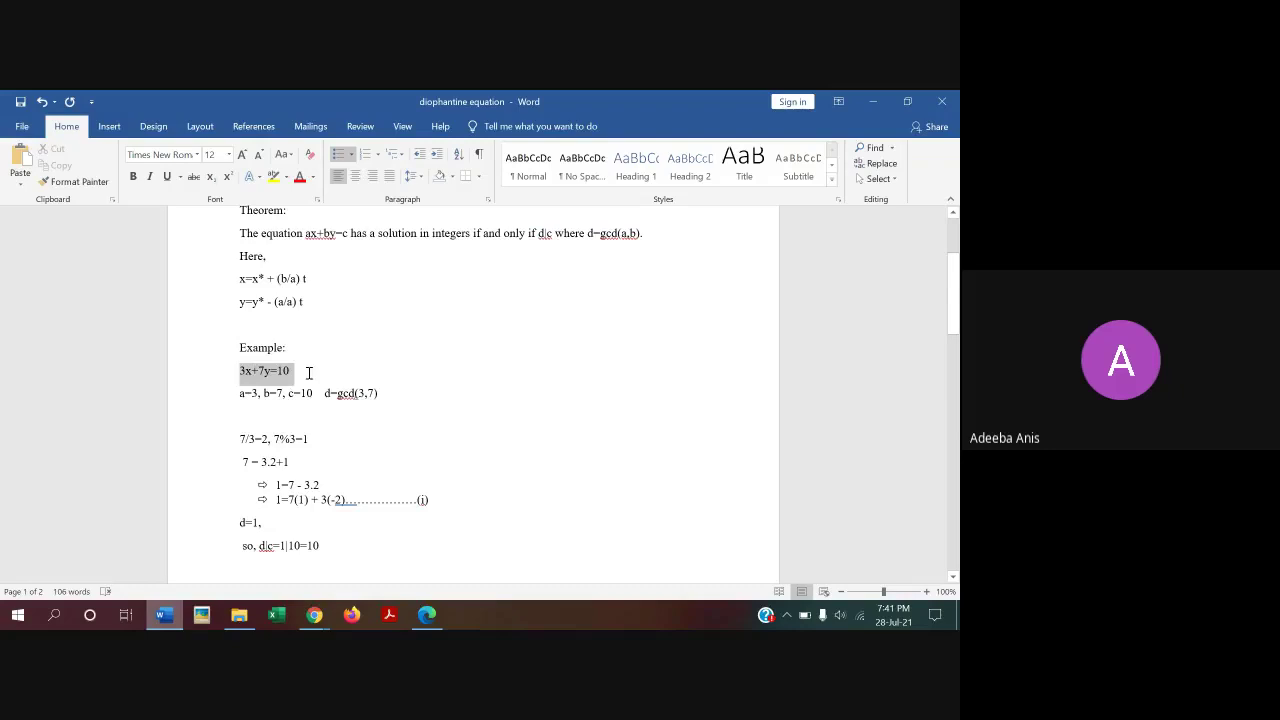
pyautogui.click(316, 502)
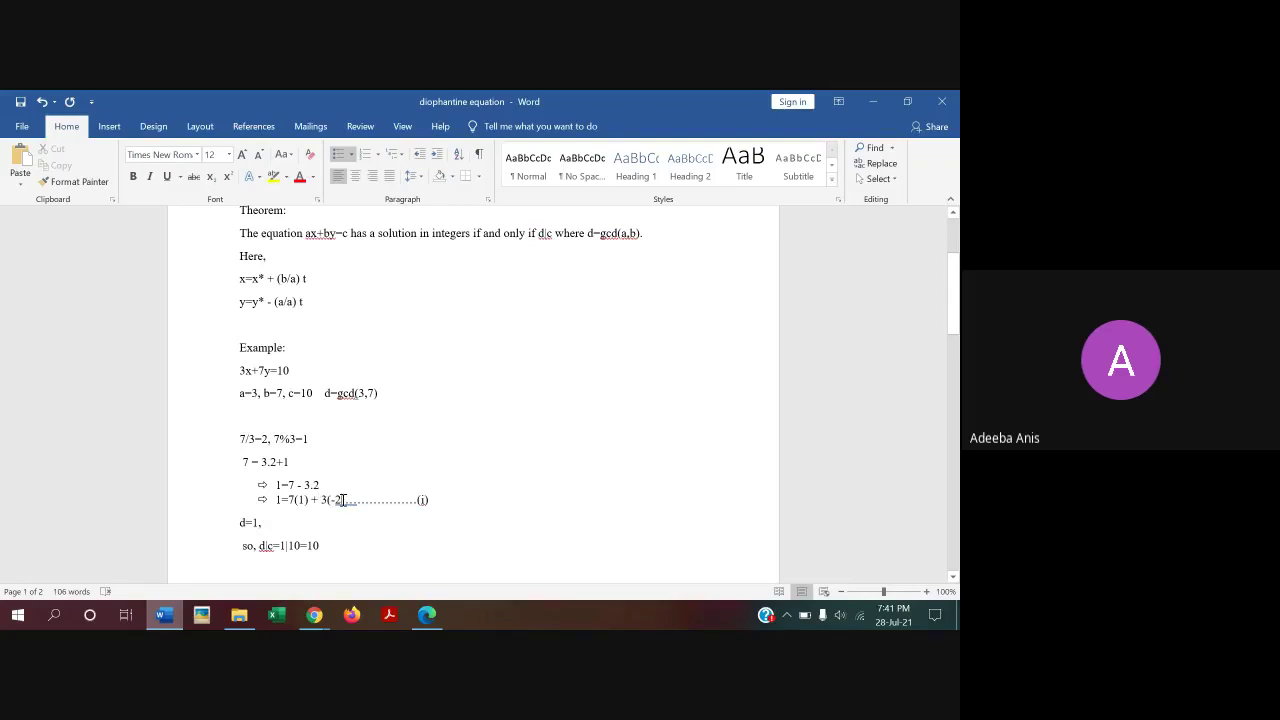
pyautogui.click(343, 500)
pyautogui.write(')')
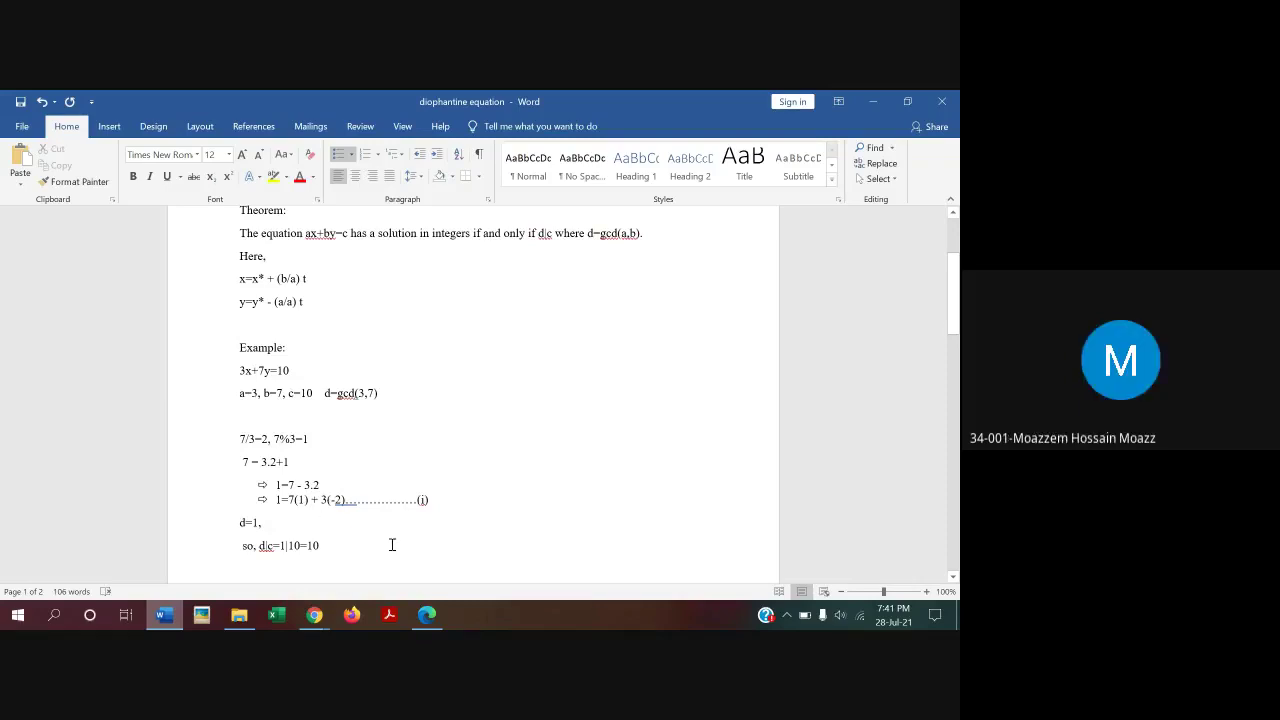
pyautogui.moveTo(954, 295); pyautogui.dragTo(954, 330)
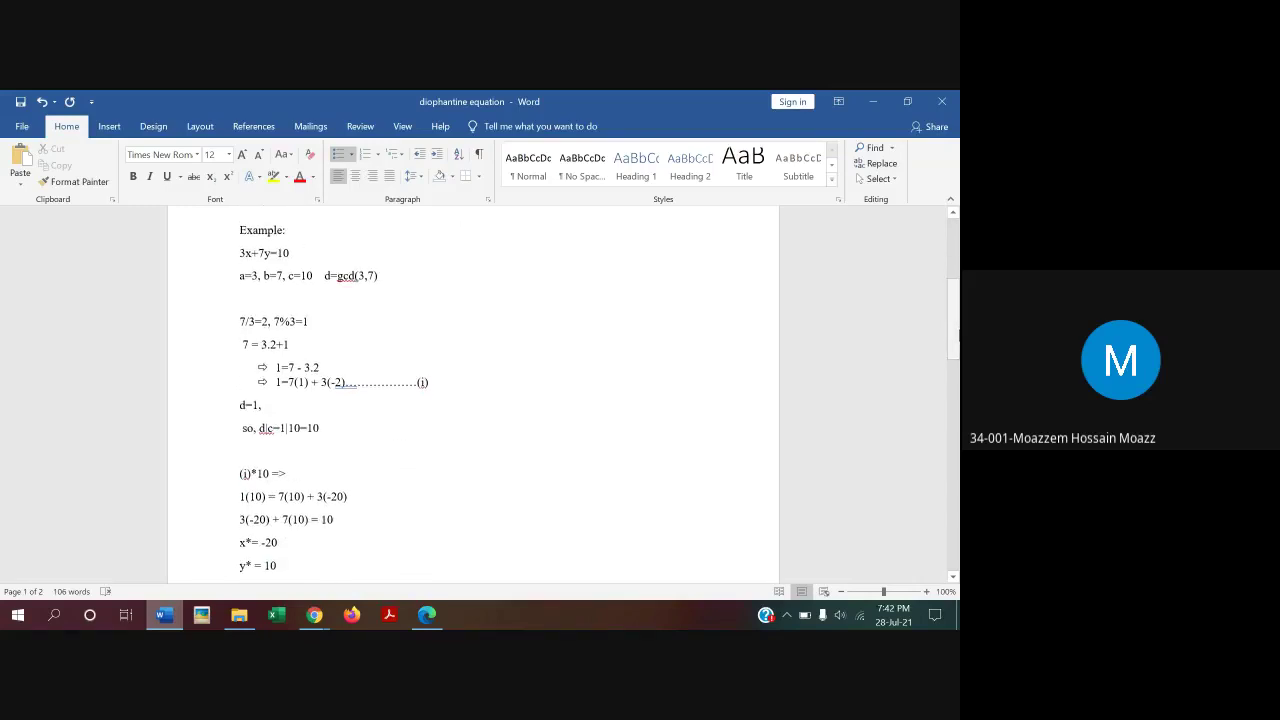
pyautogui.click(267, 403)
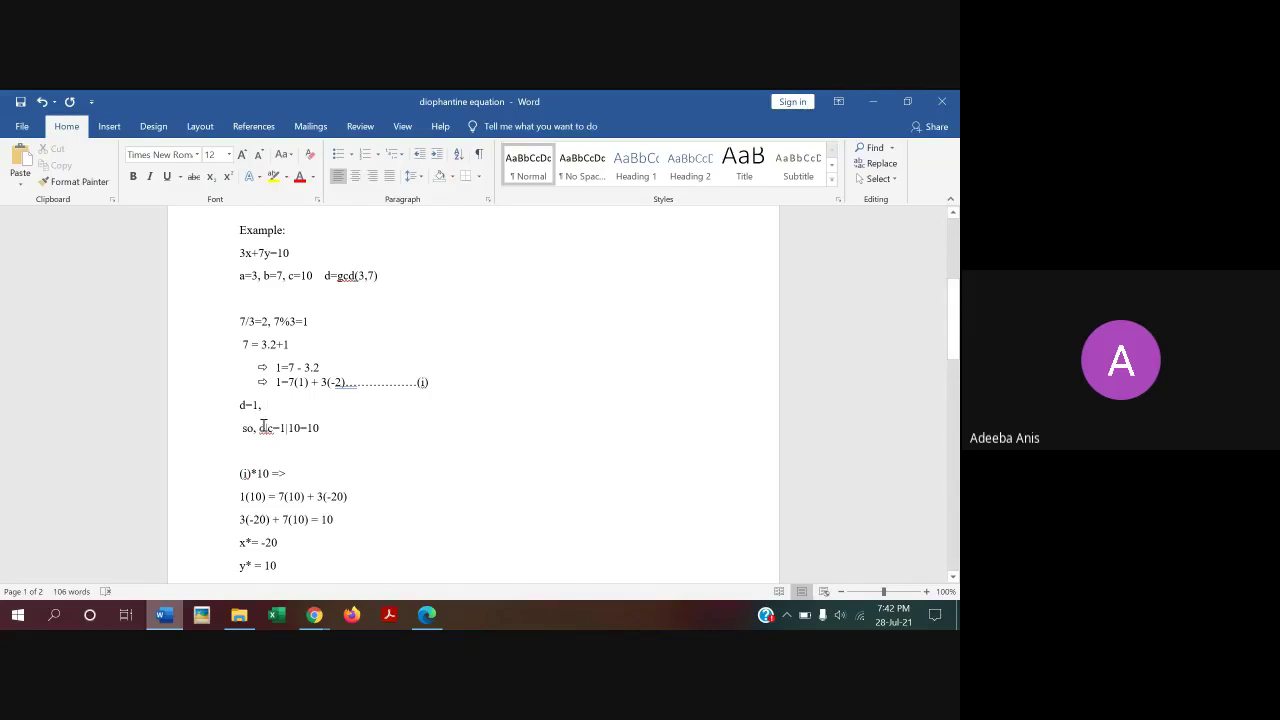
pyautogui.moveTo(280, 428); pyautogui.dragTo(268, 405)
pyautogui.click(285, 411)
pyautogui.moveTo(314, 615)
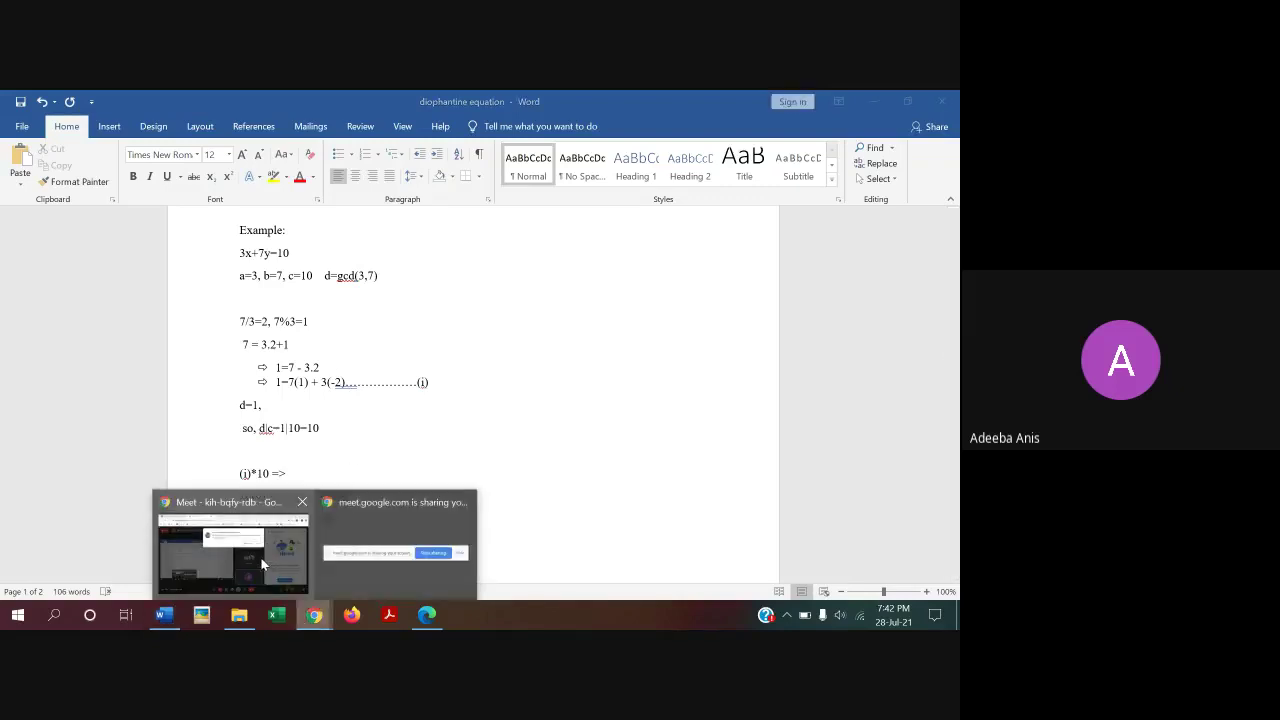
# - Admit the join request in Google Meet and return to the Diophantine Word document
pyautogui.click(260, 556)
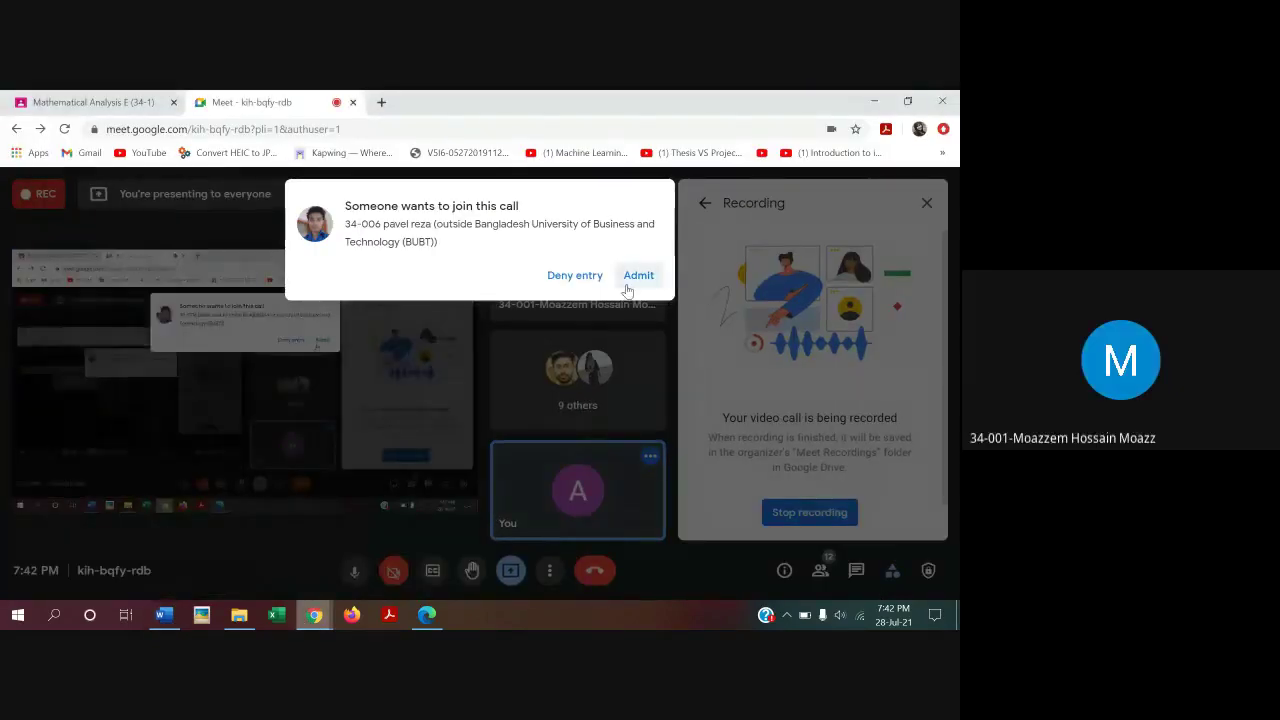
pyautogui.click(630, 278)
pyautogui.moveTo(164, 614)
pyautogui.click(230, 550)
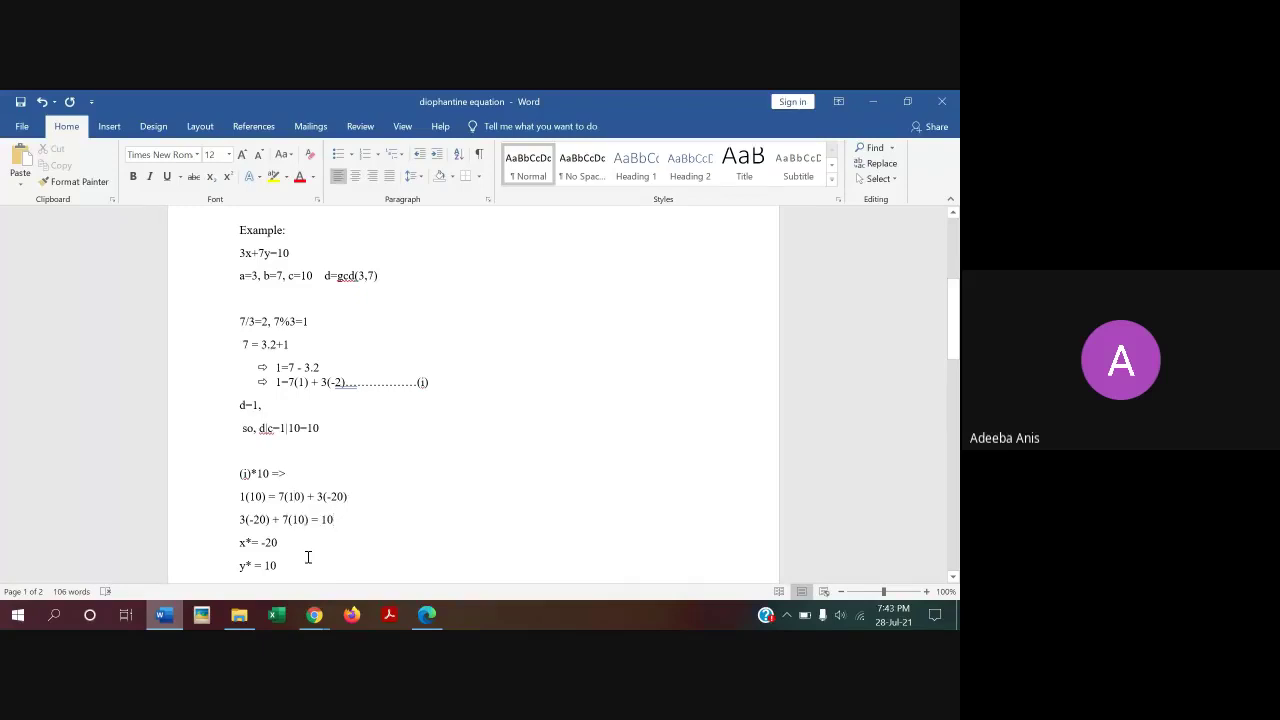
pyautogui.click(252, 254)
pyautogui.click(279, 541)
pyautogui.moveTo(305, 253); pyautogui.dragTo(240, 253)
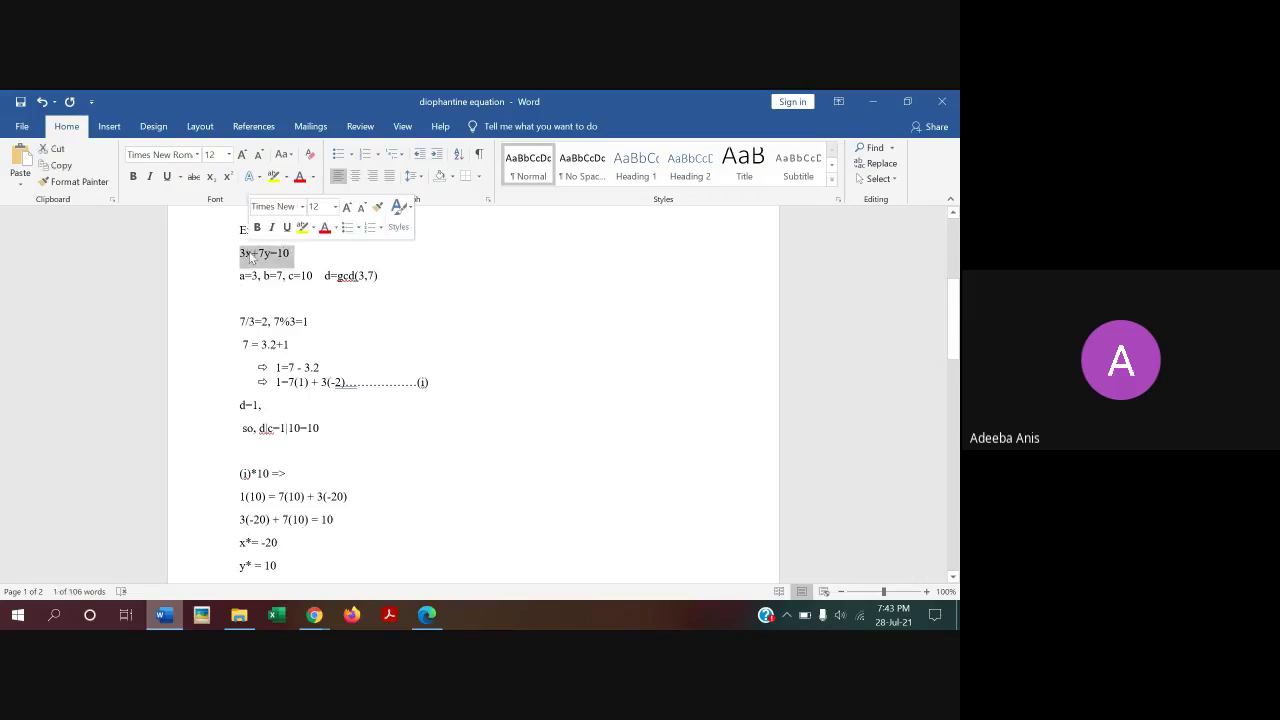
pyautogui.click(538, 506)
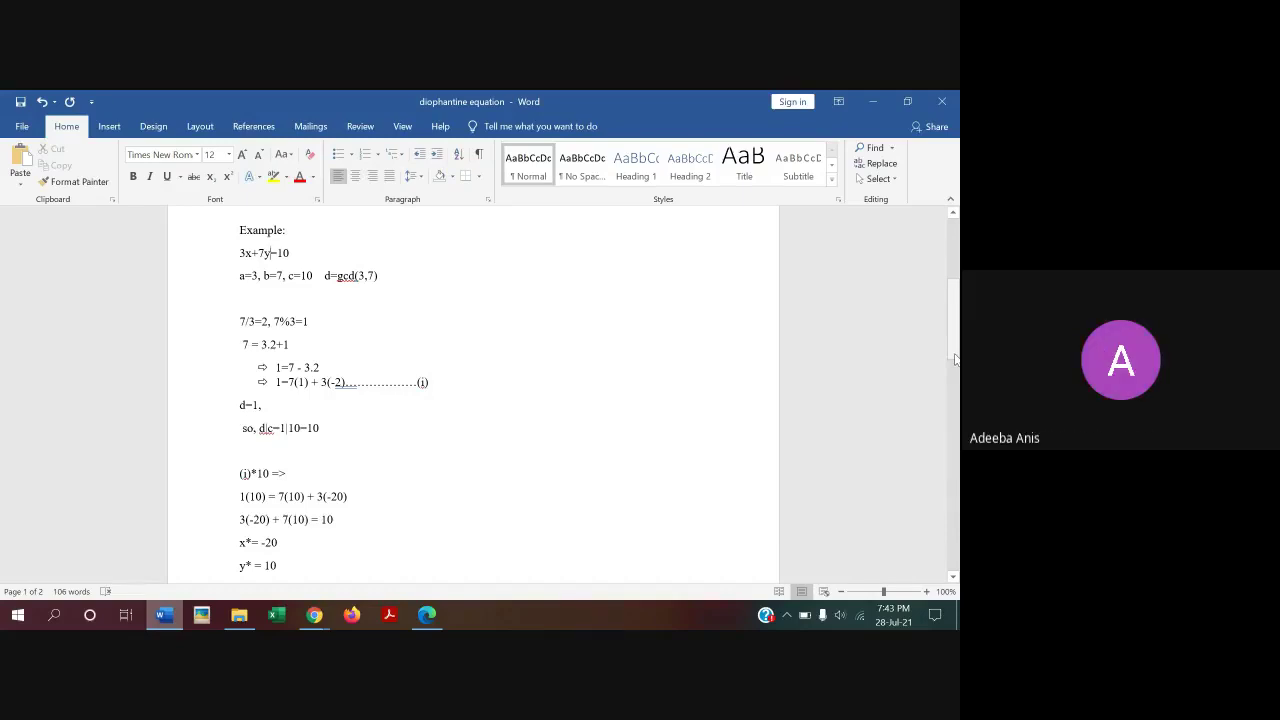
pyautogui.moveTo(955, 359); pyautogui.dragTo(955, 359)
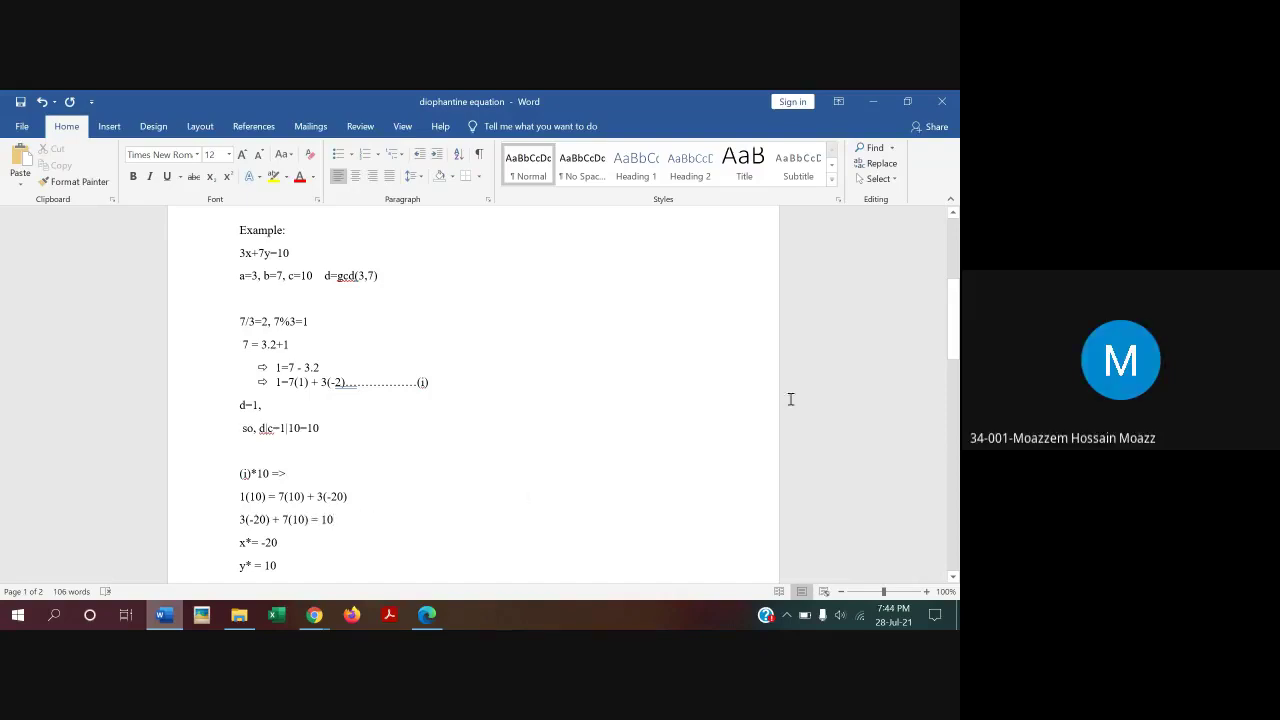
pyautogui.moveTo(955, 296); pyautogui.dragTo(955, 351)
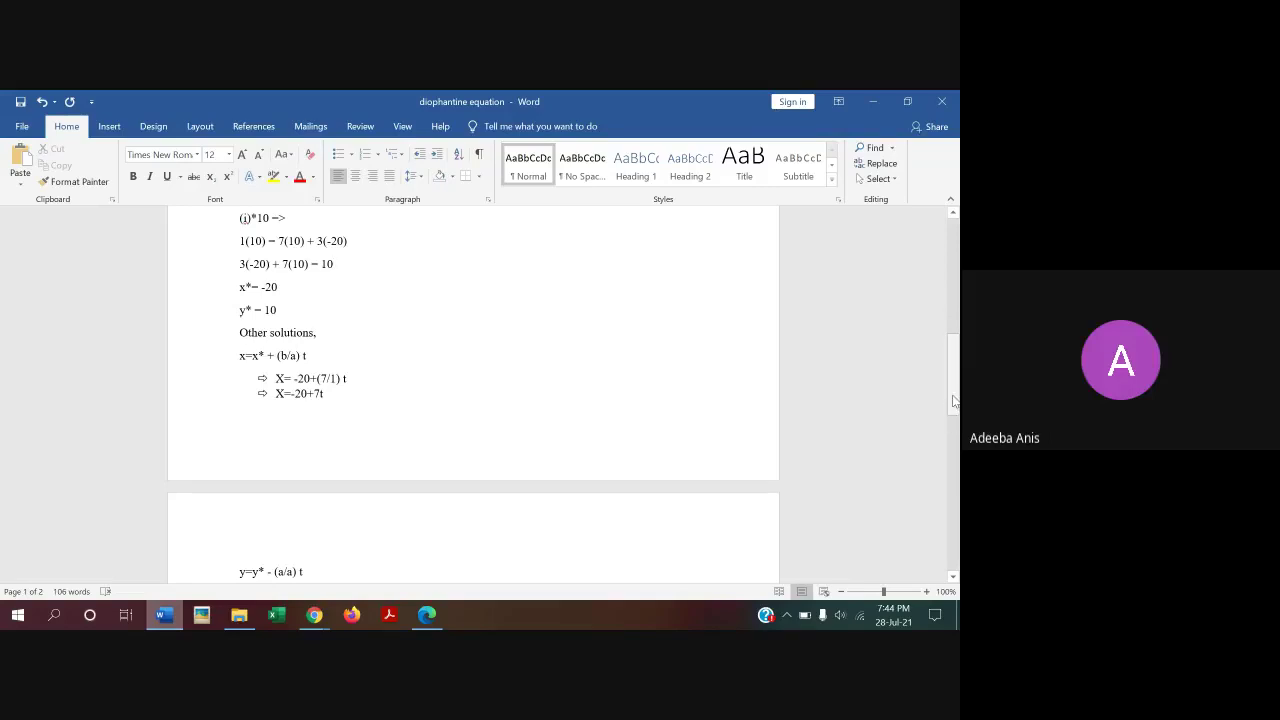
# - Replace the capital X with lowercase x at the start of both general-solution lines
pyautogui.moveTo(954, 404); pyautogui.dragTo(956, 314)
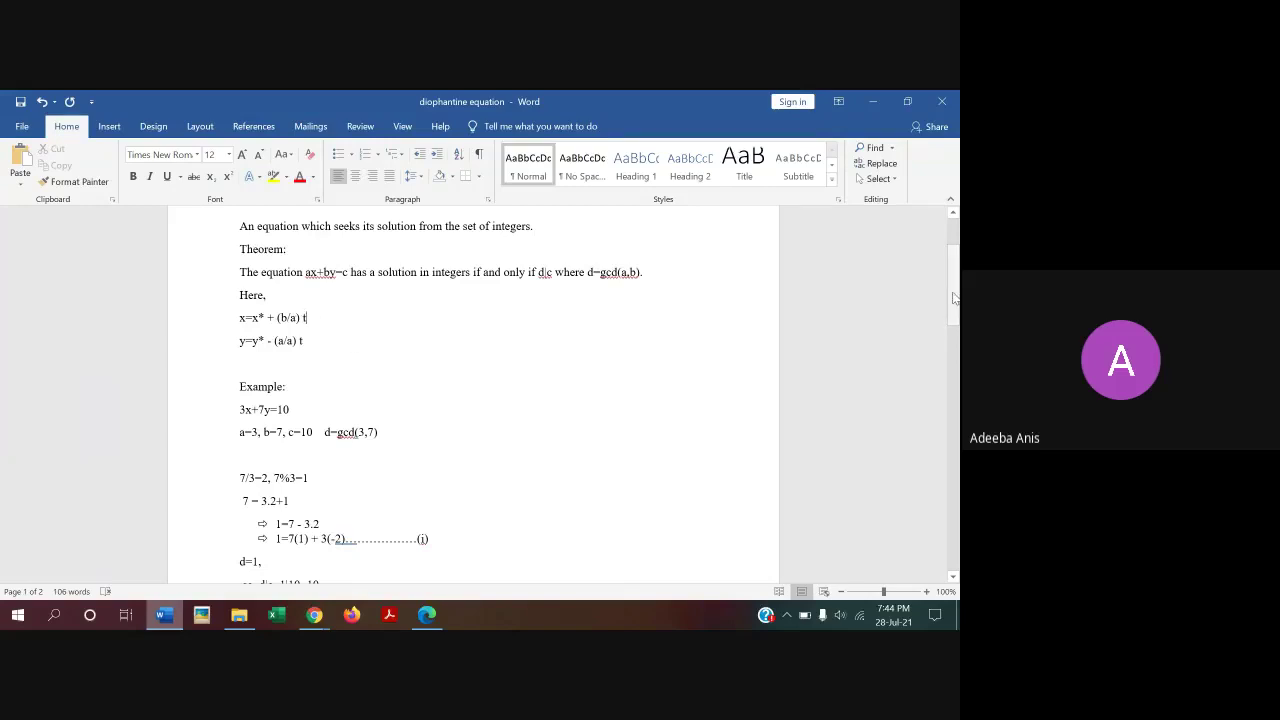
pyautogui.moveTo(953, 297); pyautogui.dragTo(955, 386)
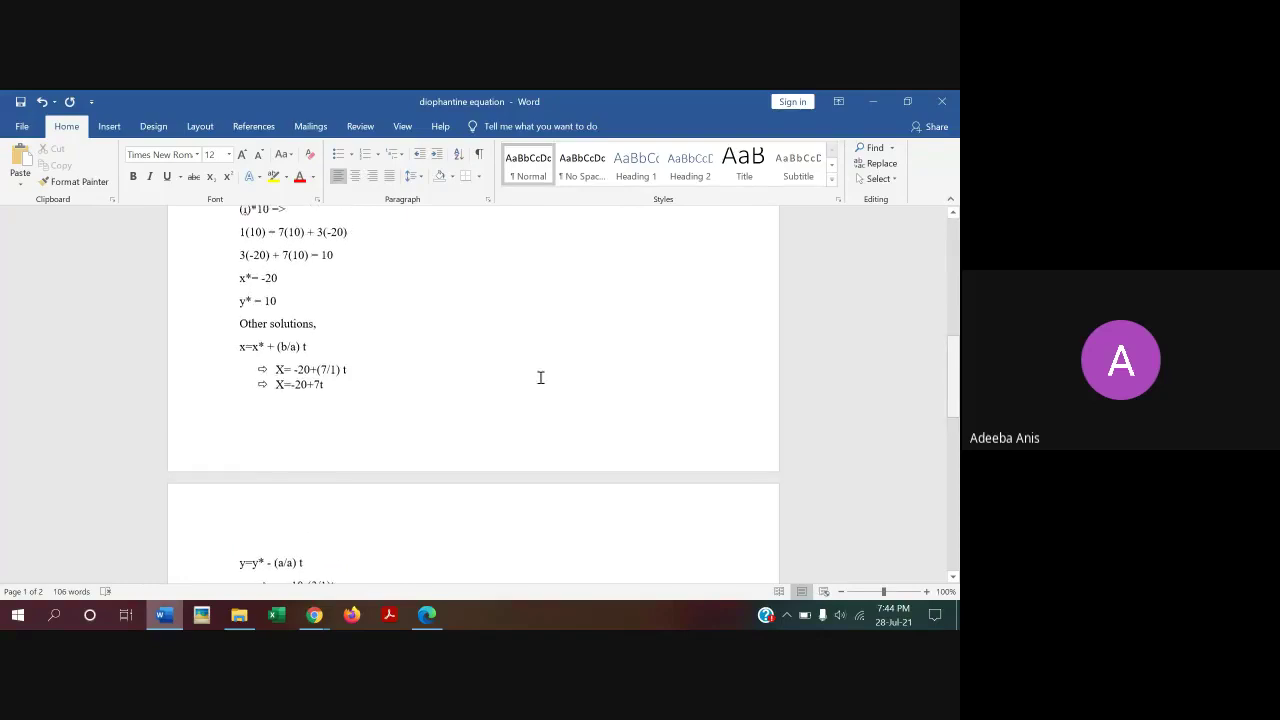
pyautogui.doubleClick(284, 369)
pyautogui.write('x')
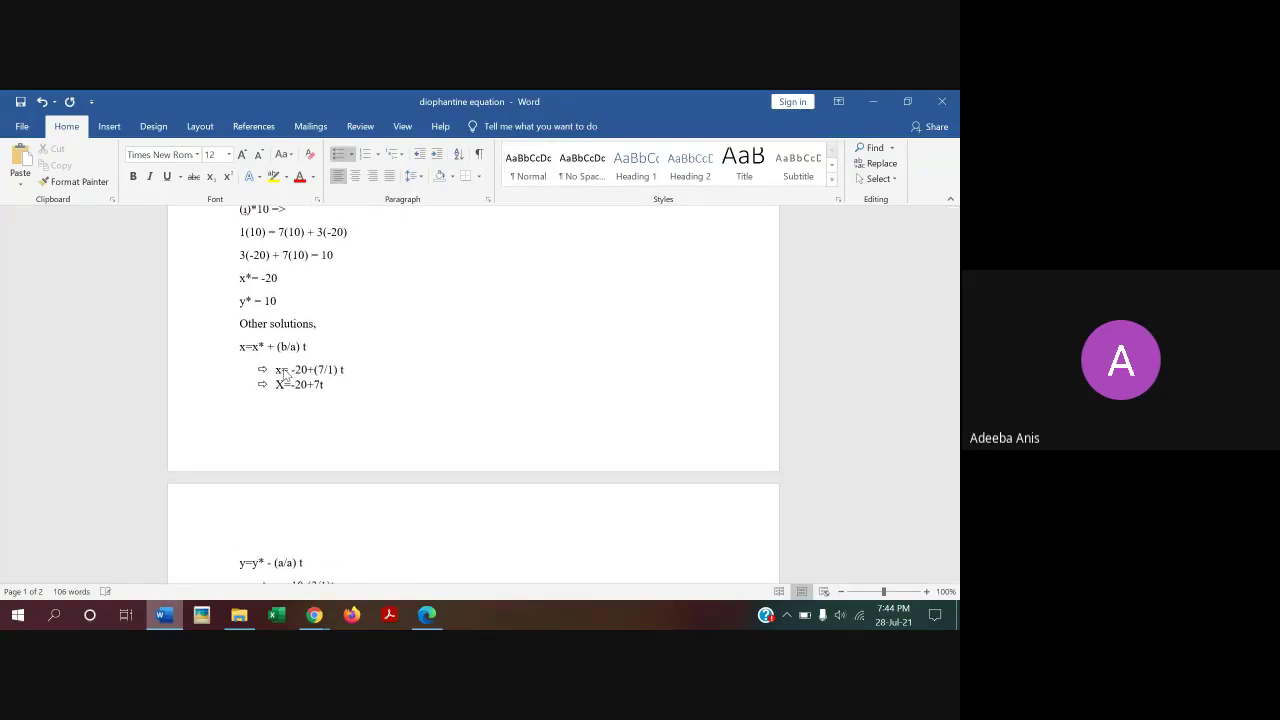
pyautogui.doubleClick(280, 384)
pyautogui.write('x')
pyautogui.click(269, 347)
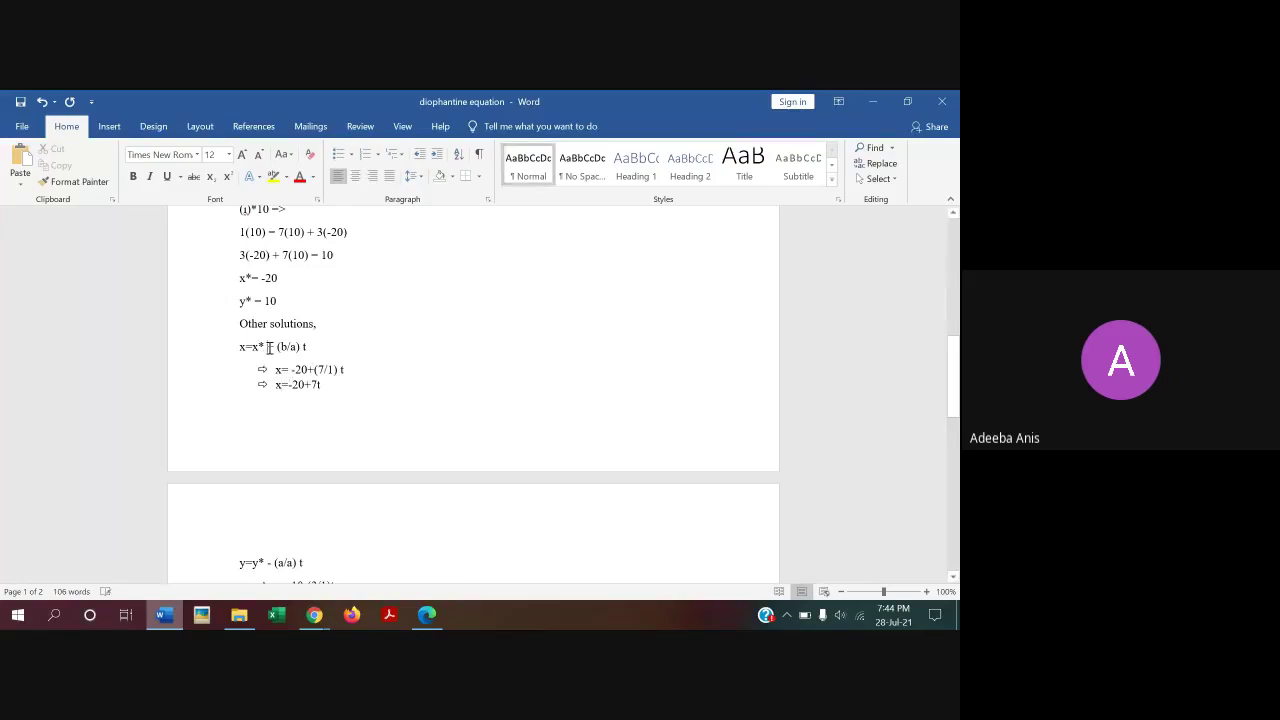
pyautogui.click(297, 274)
pyautogui.click(307, 369)
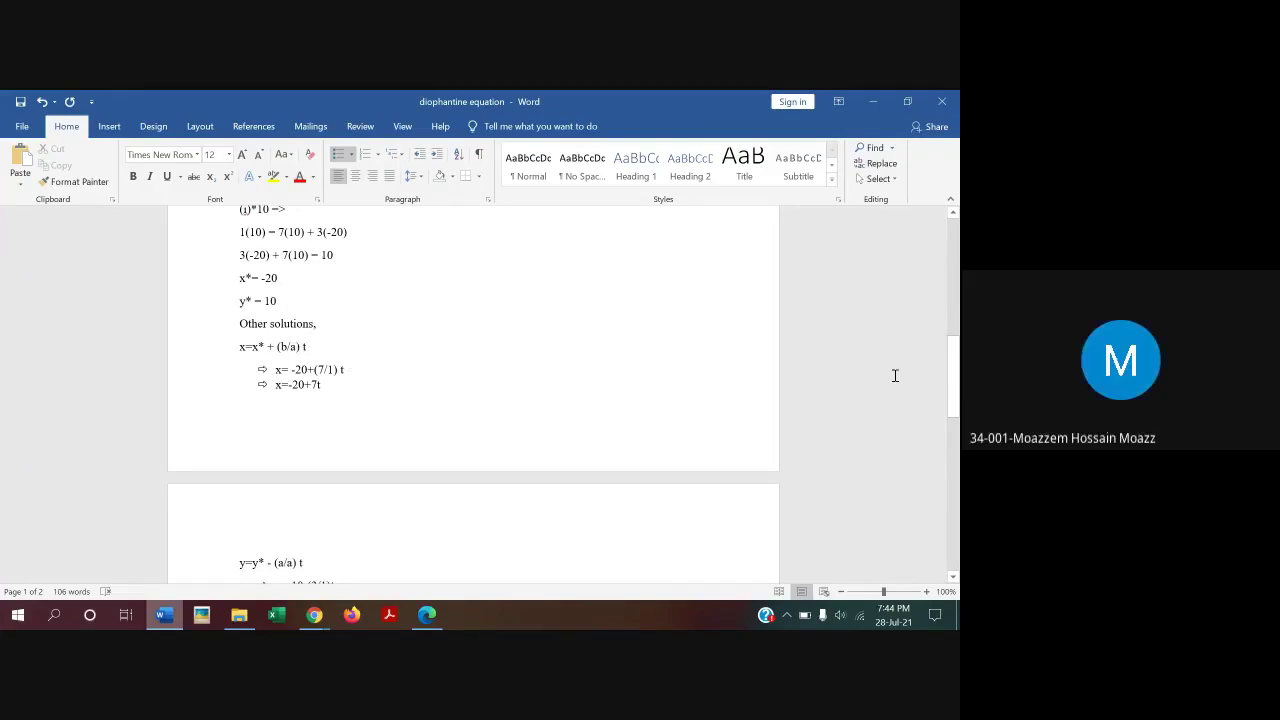
pyautogui.moveTo(953, 388)
pyautogui.mouseDown()
pyautogui.moveTo(956, 286)
pyautogui.moveTo(952, 375)
pyautogui.mouseUp()
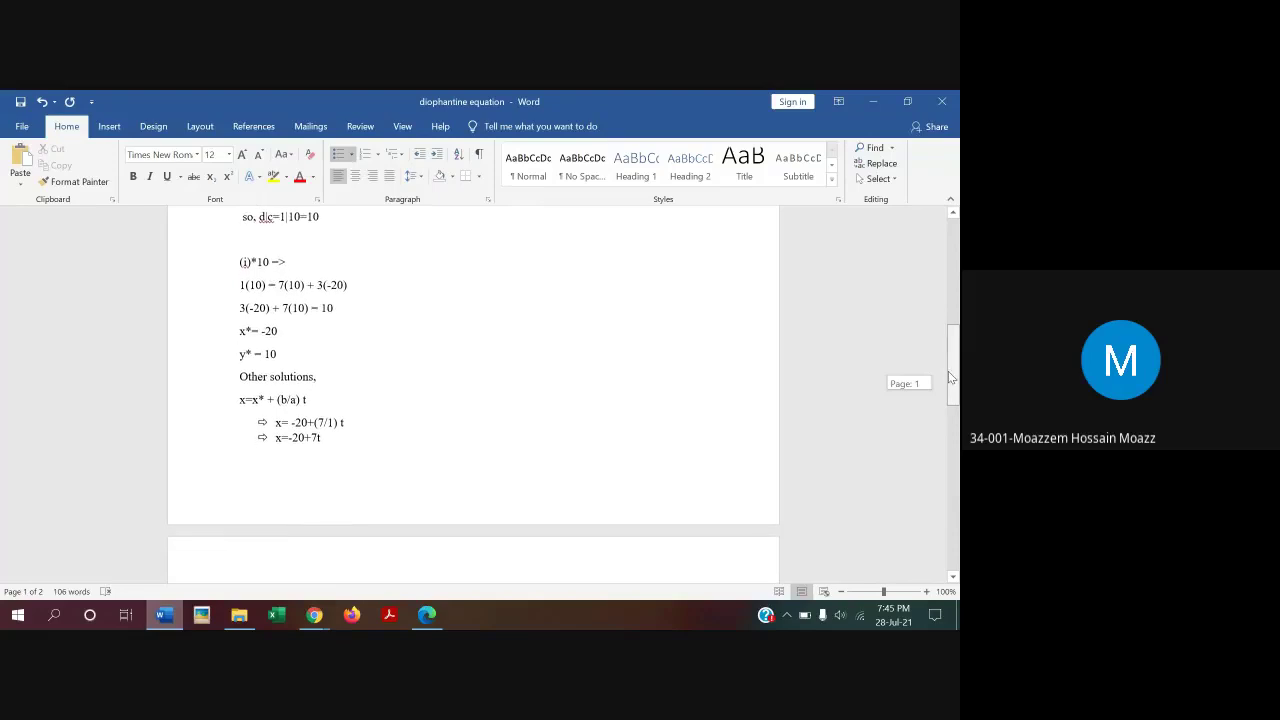
pyautogui.moveTo(952, 375)
pyautogui.mouseDown()
pyautogui.moveTo(948, 400)
pyautogui.moveTo(941, 388)
pyautogui.mouseUp()
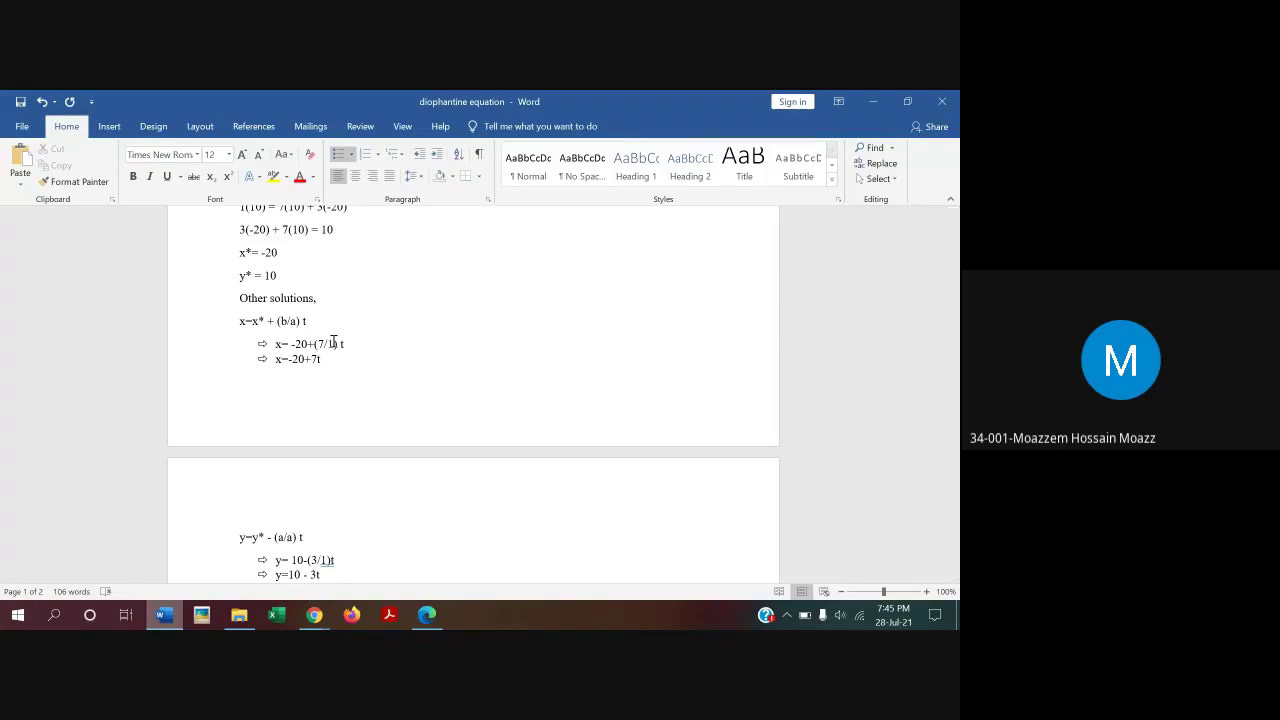
# - Change (7/1) to (7/3) and delete the 7 from x=-20+7t
pyautogui.click(334, 342)
pyautogui.press('BackSpace')
pyautogui.write('3')
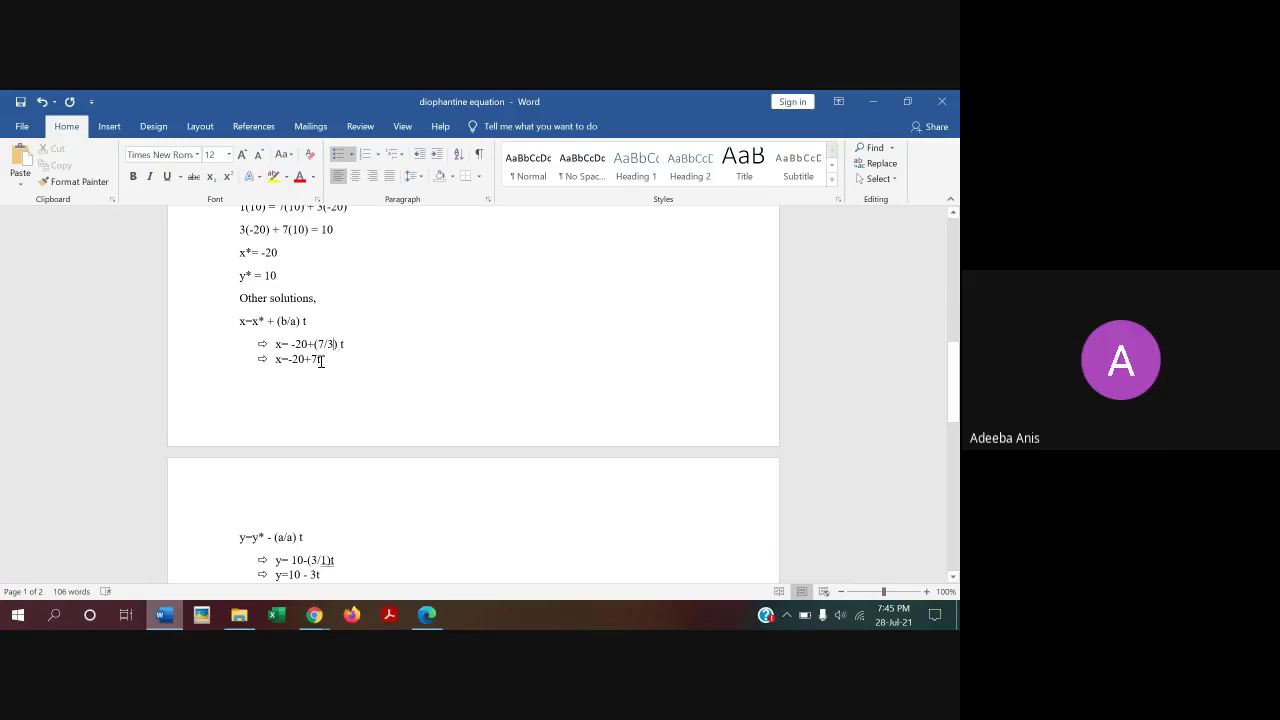
pyautogui.click(315, 360)
pyautogui.press('BackSpace')
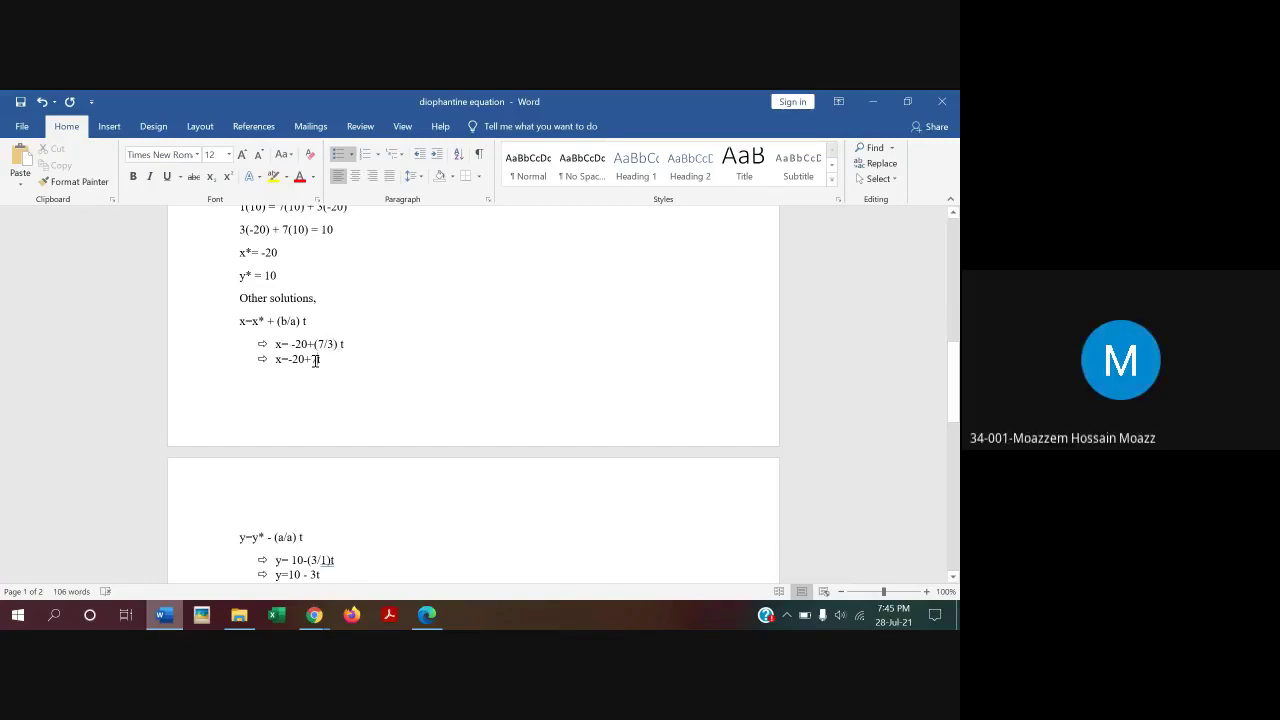
# - Zoom the page to 150% and re-edit the x = -20 + t line
pyautogui.click(927, 592)
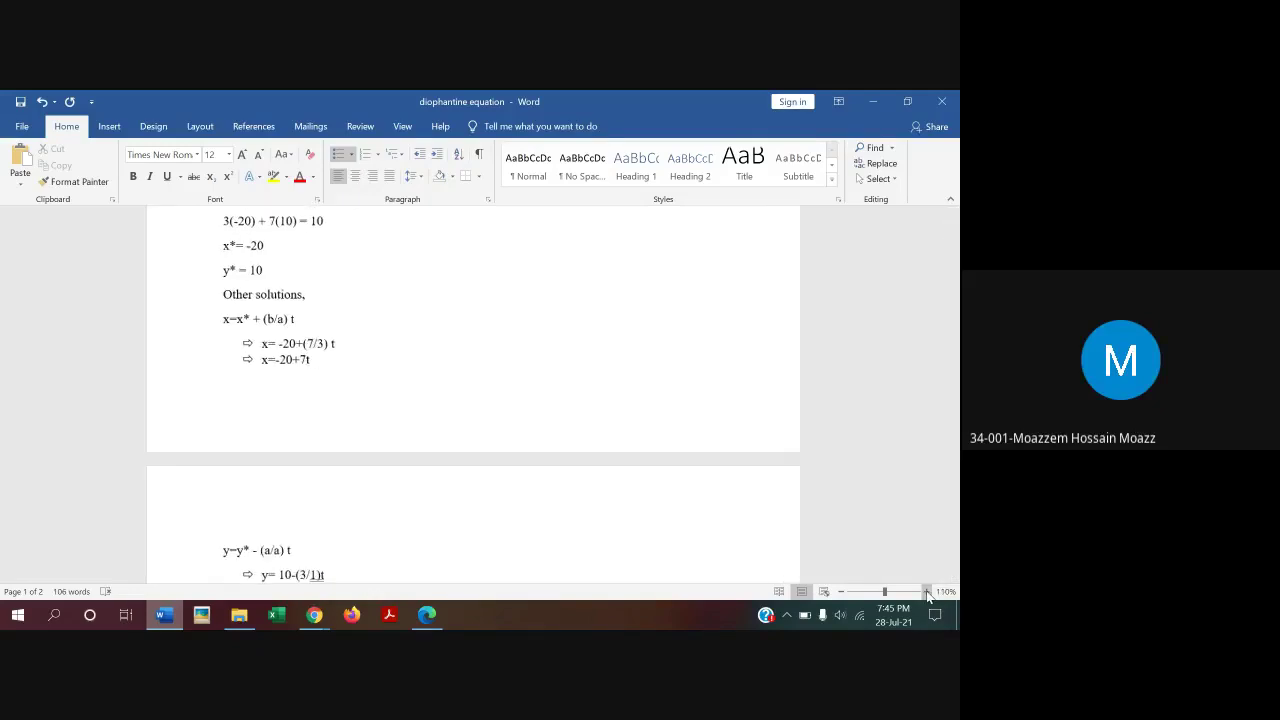
pyautogui.click(927, 592)
pyautogui.click(927, 592)
pyautogui.click(927, 592)
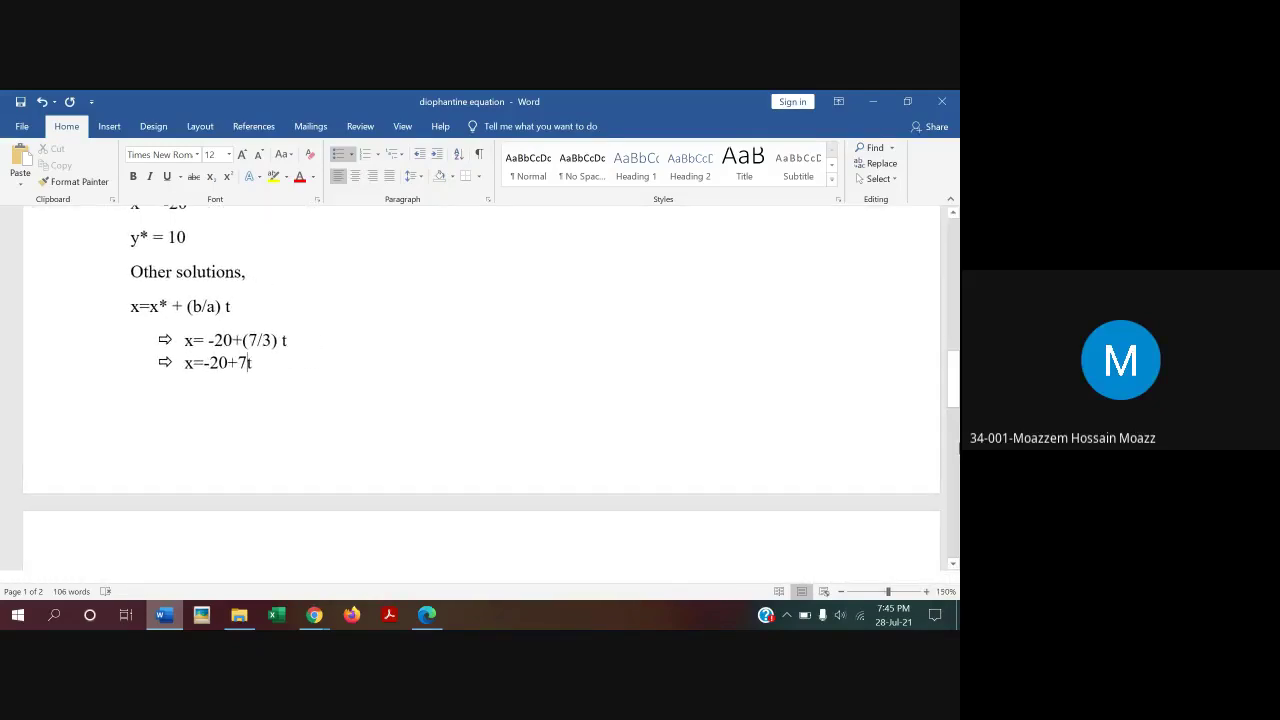
pyautogui.moveTo(953, 385); pyautogui.dragTo(953, 365)
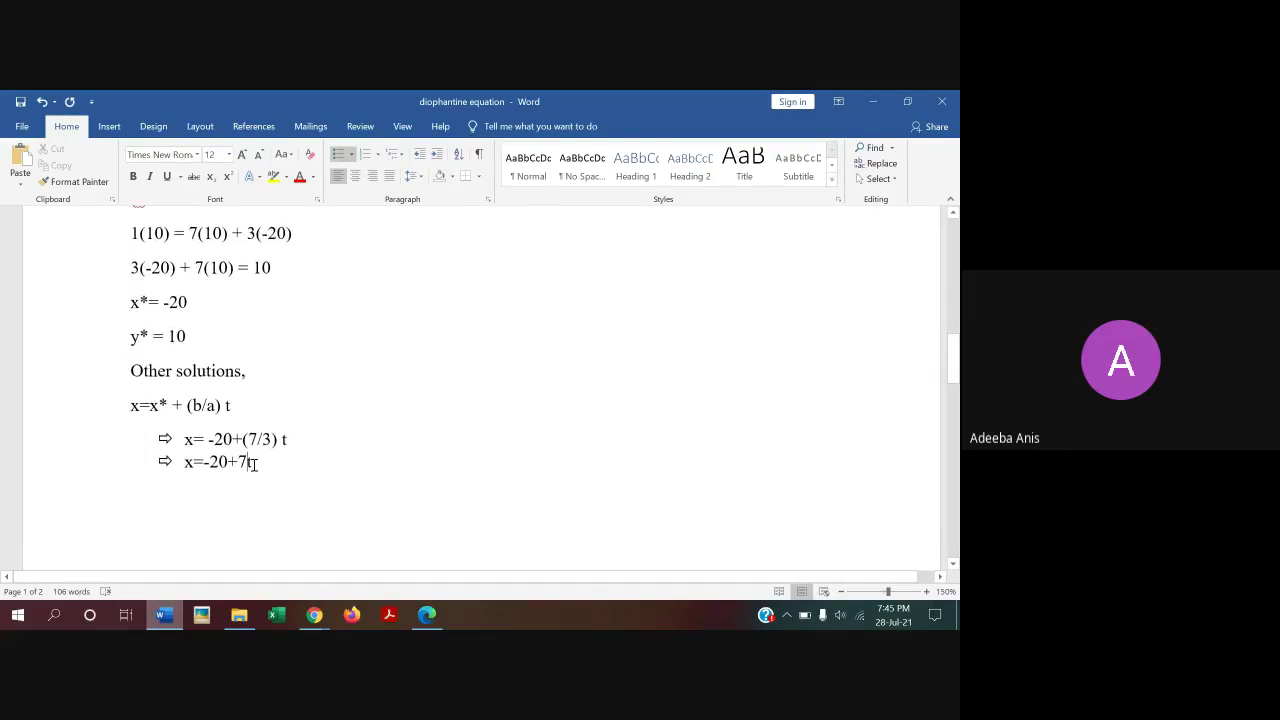
pyautogui.write('t')
pyautogui.press('BackSpace')
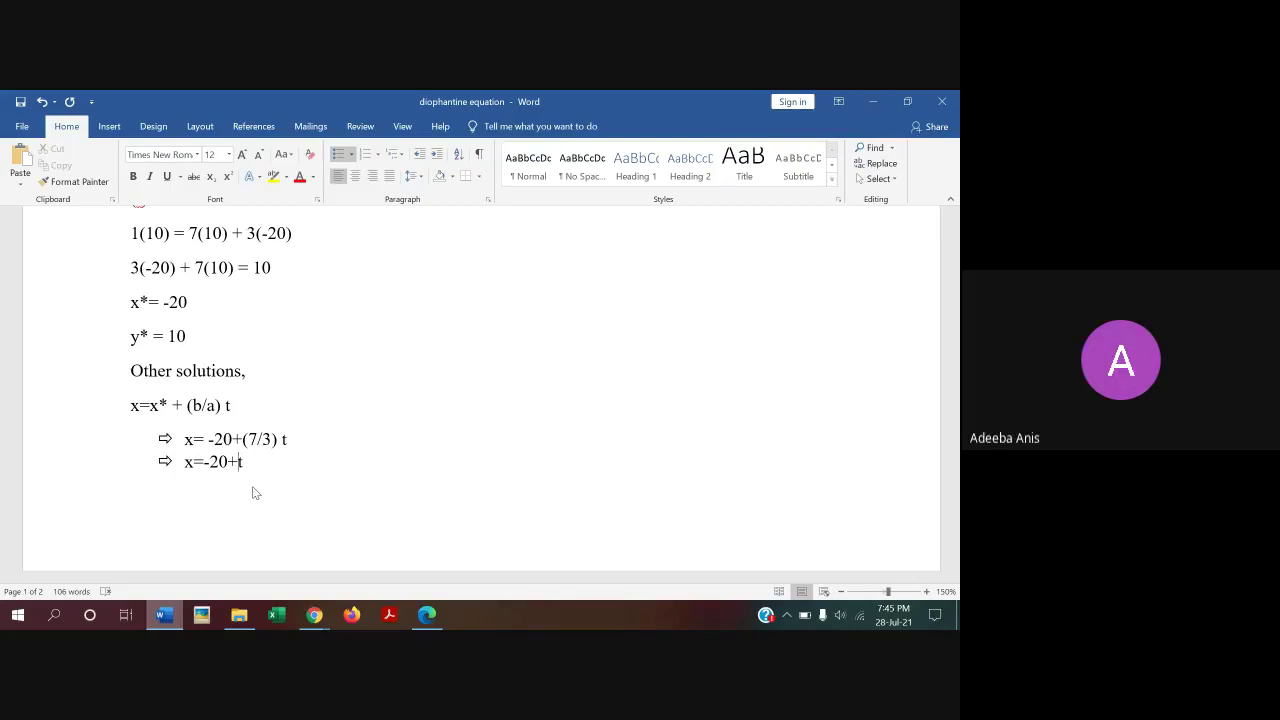
# - Insert the coefficient 2.3 before t so the general solution reads x = -20 + 2.3t
pyautogui.write('2.')
pyautogui.write('3')
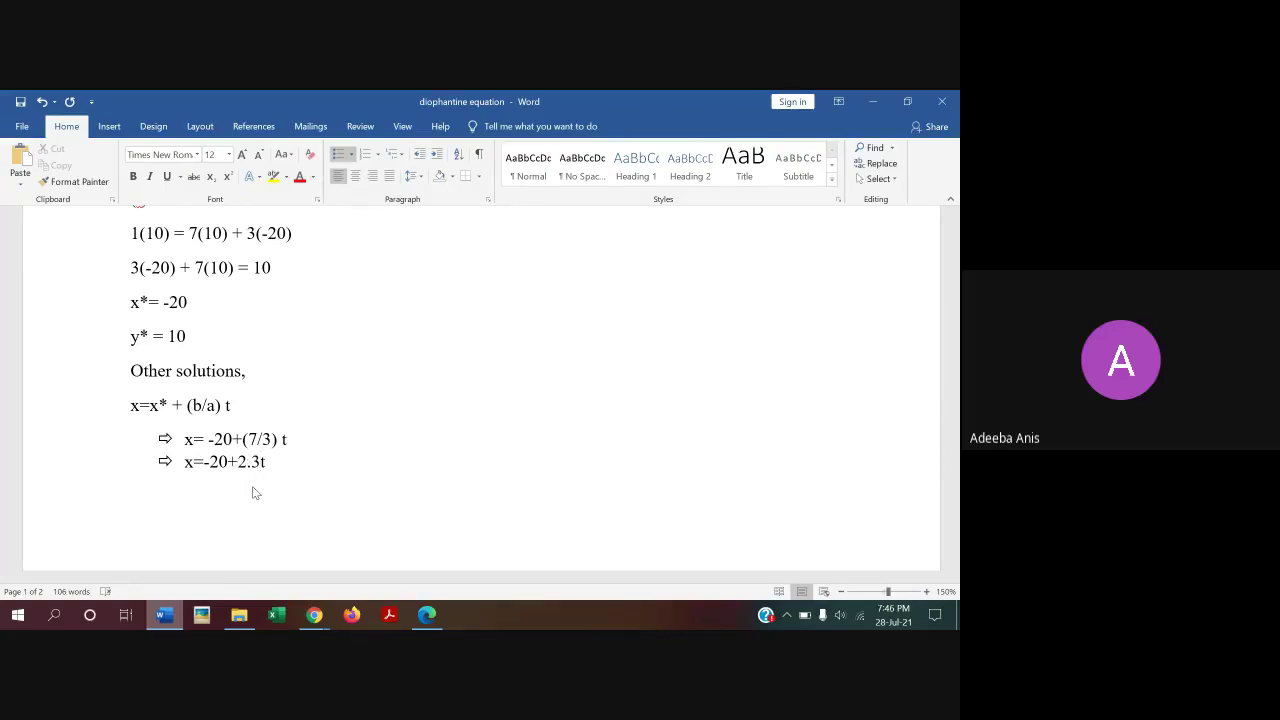